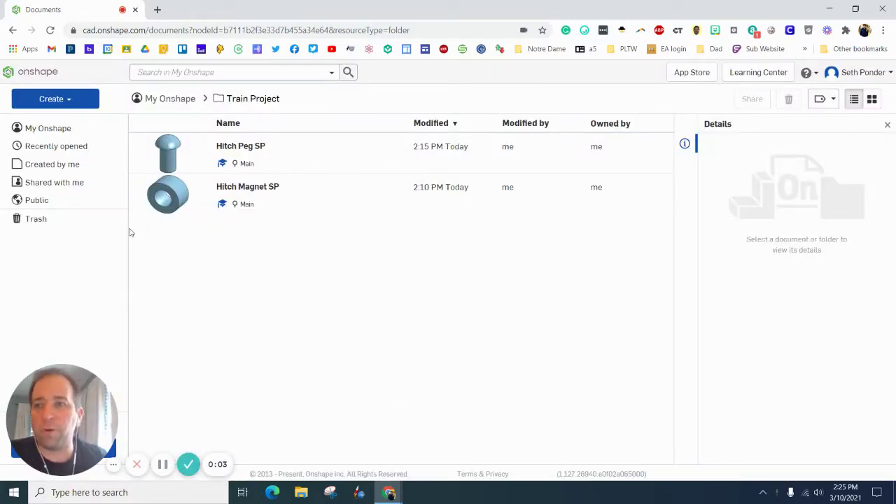
Create a new document named "Stack SP" in the Train Project folder
{"action": "left_click", "coordinate": [67, 104]}
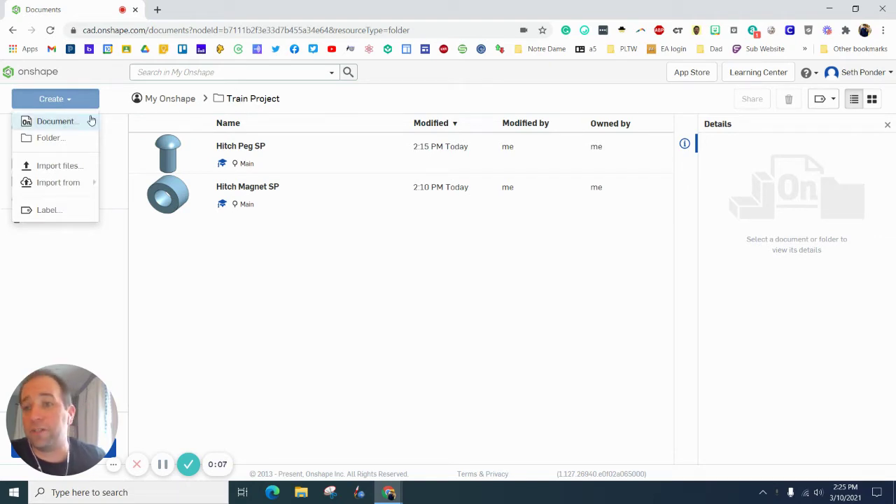
{"action": "left_click", "coordinate": [48, 123]}
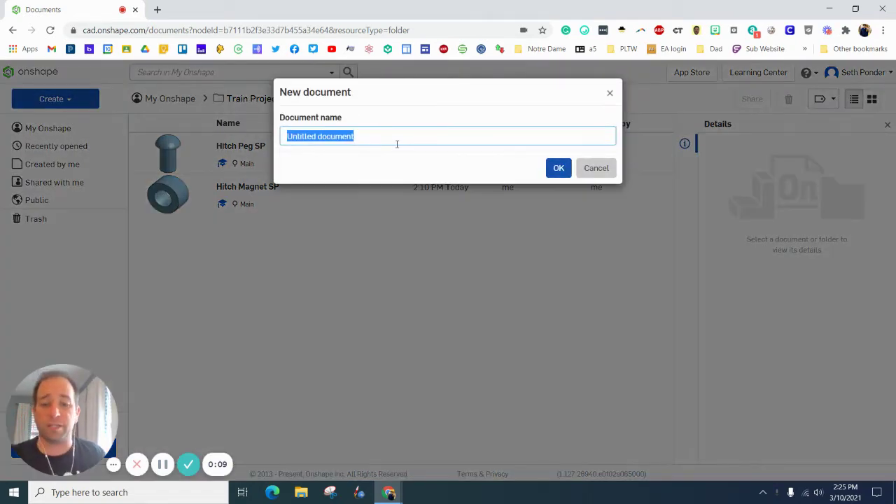
{"action": "type", "text": "Stack SP"}
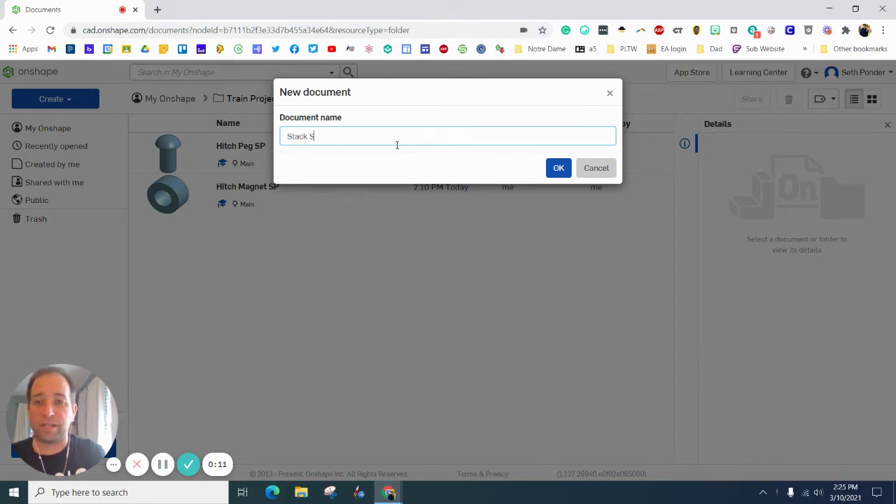
{"action": "left_click", "coordinate": [561, 170]}
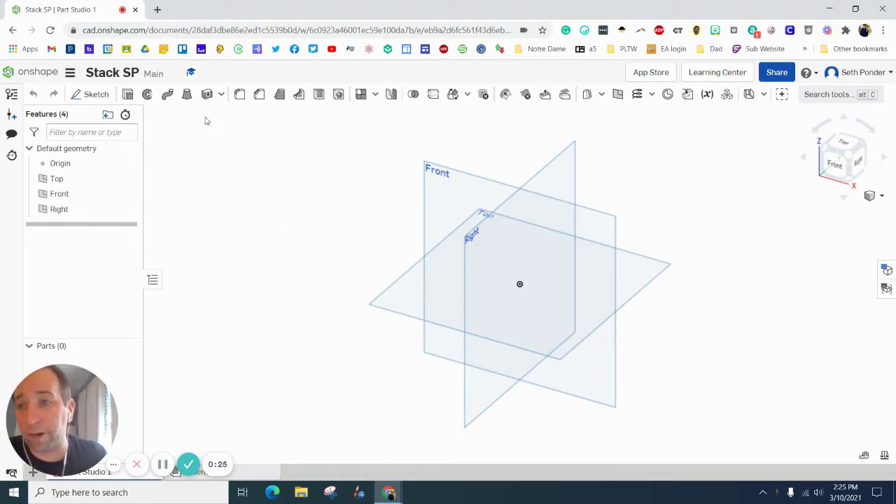
Start a sketch on the Front plane and view it straight from the front
{"action": "left_click", "coordinate": [93, 96]}
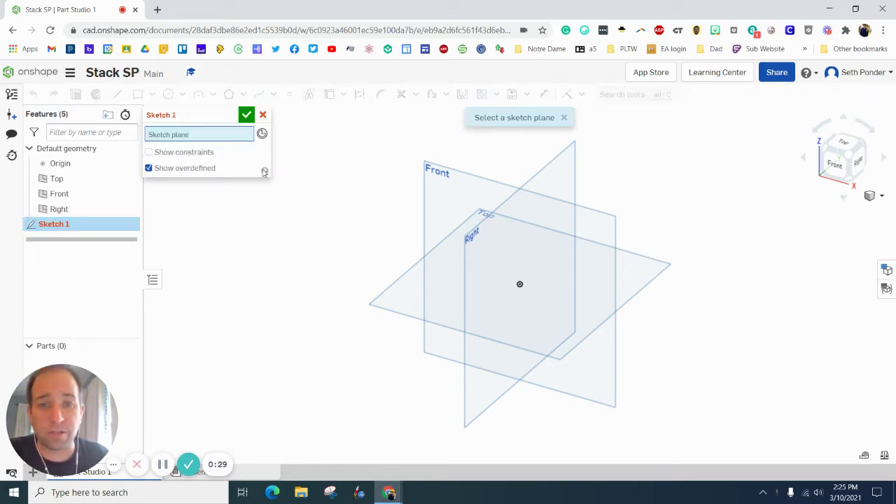
{"action": "left_click", "coordinate": [445, 177]}
{"action": "left_click", "coordinate": [835, 167]}
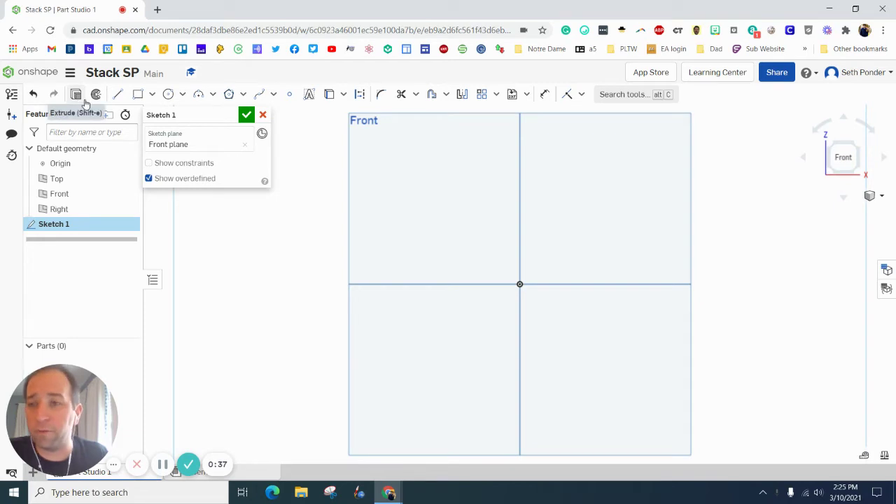
Sketch a closed six-line profile from the origin, about 2.6 in tall, with a 1.06 in top, two slanted outer edges and a 0.54 in base
{"action": "left_click", "coordinate": [116, 94]}
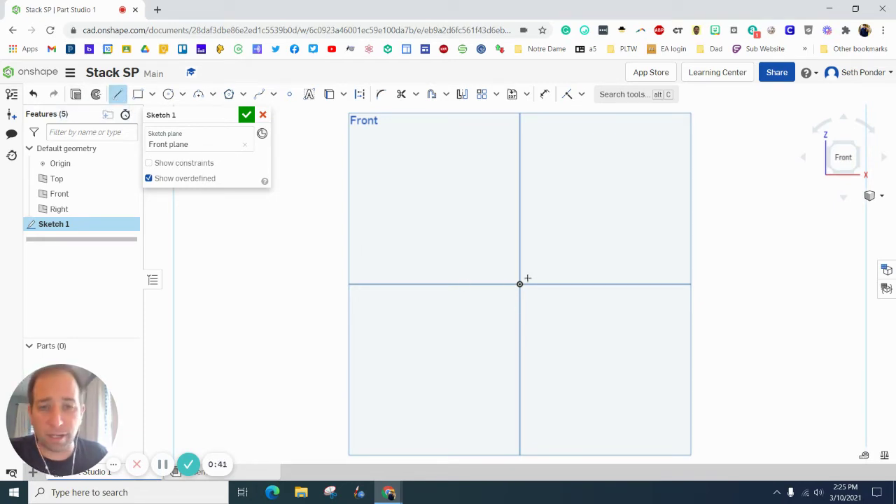
{"action": "left_click", "coordinate": [519, 283]}
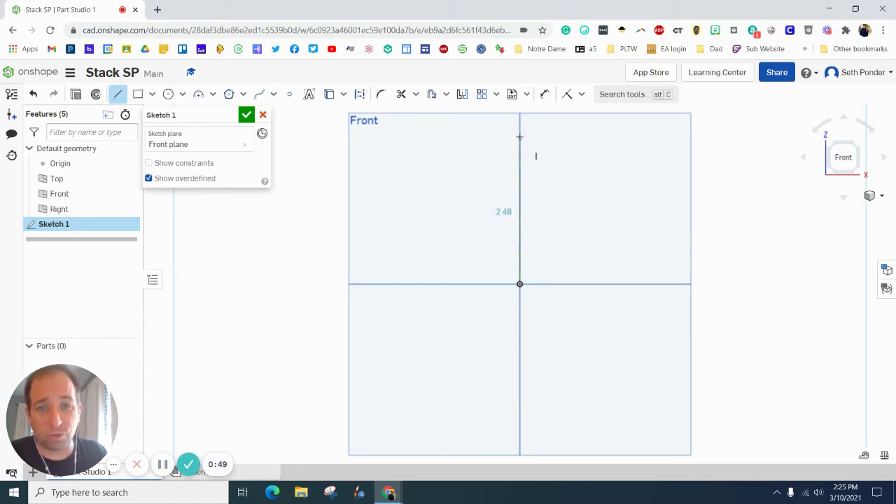
{"action": "left_click", "coordinate": [520, 135]}
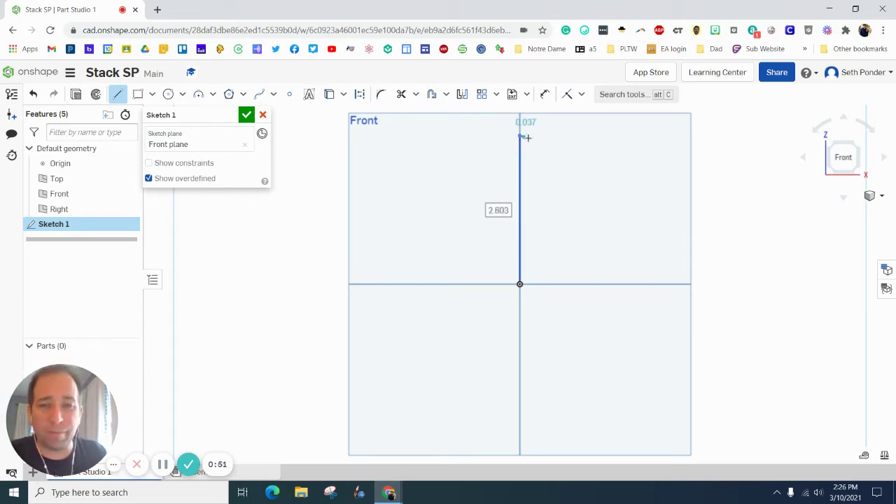
{"action": "left_click", "coordinate": [580, 135]}
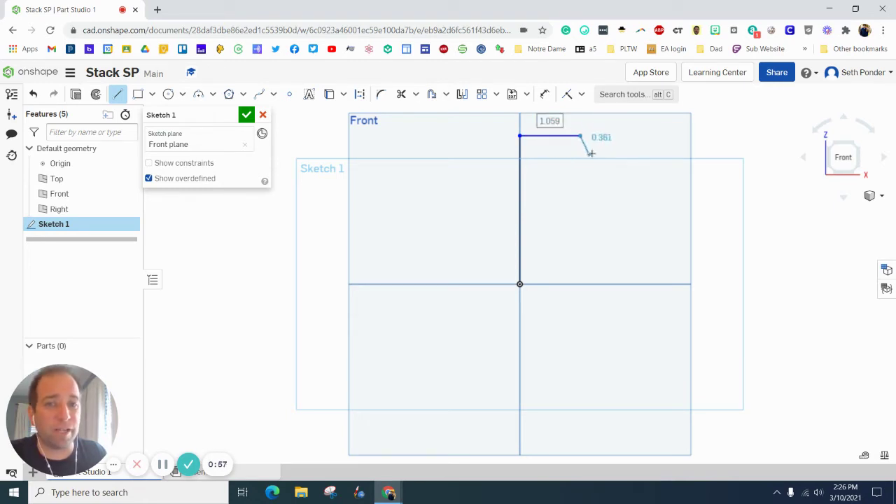
{"action": "left_click", "coordinate": [592, 153]}
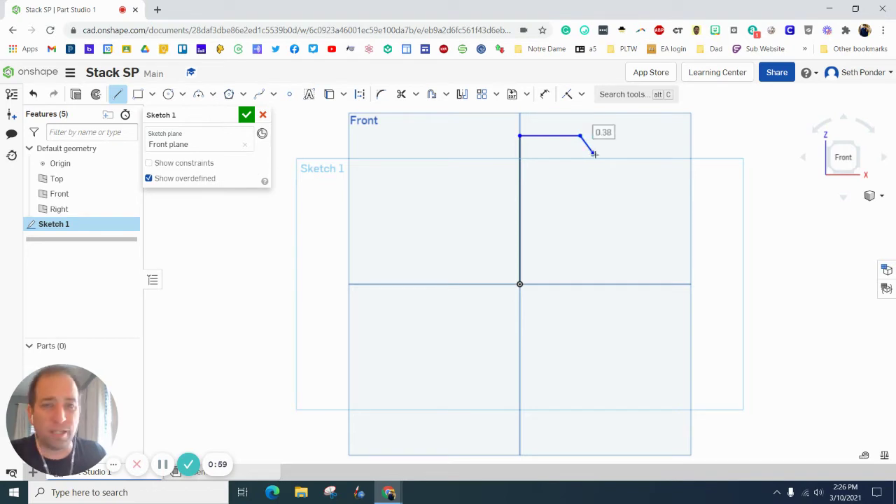
{"action": "left_click", "coordinate": [550, 259]}
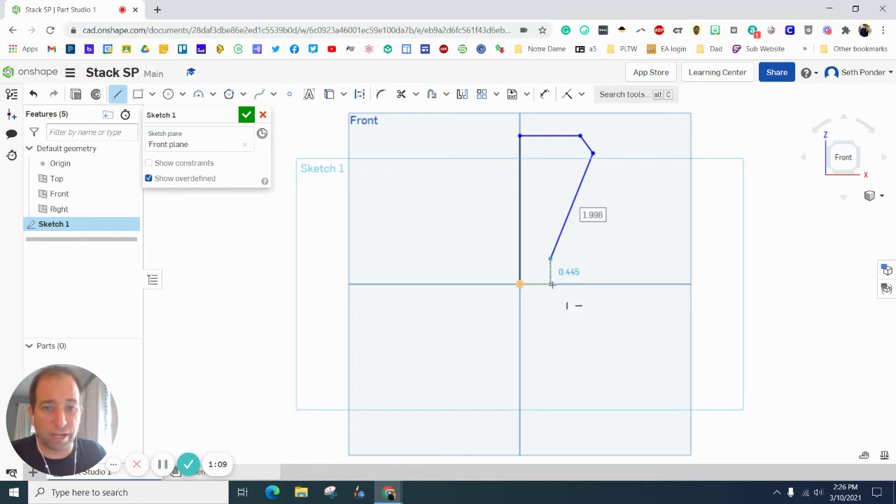
{"action": "left_click", "coordinate": [552, 284]}
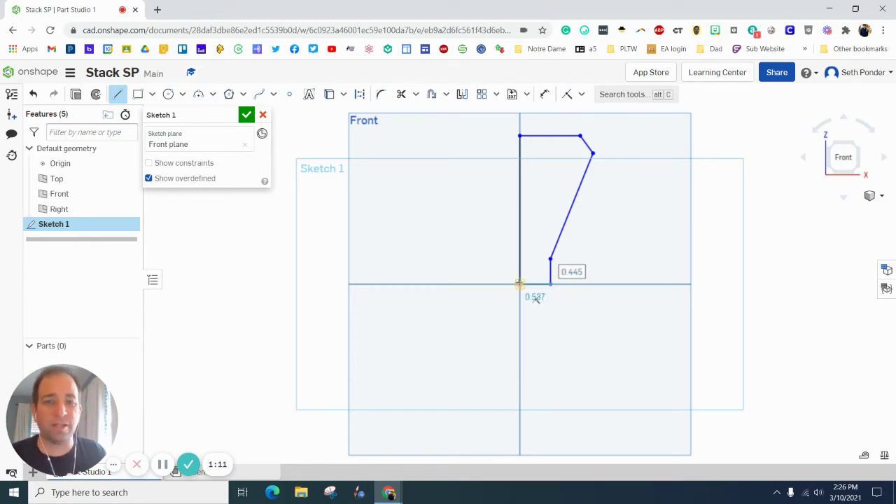
{"action": "left_click", "coordinate": [519, 284]}
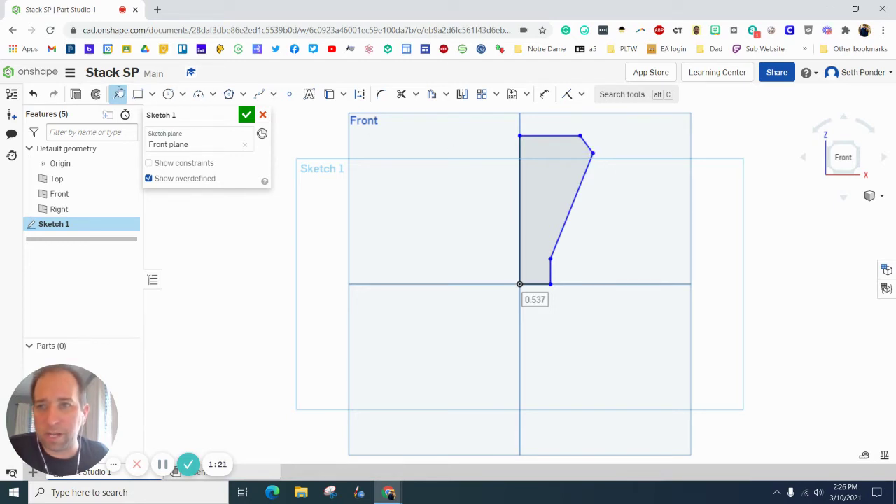
Draw a vertical reference line about 0.67 in long upward from the profile's outermost corner
{"action": "left_click", "coordinate": [593, 154]}
{"action": "left_click", "coordinate": [594, 115]}
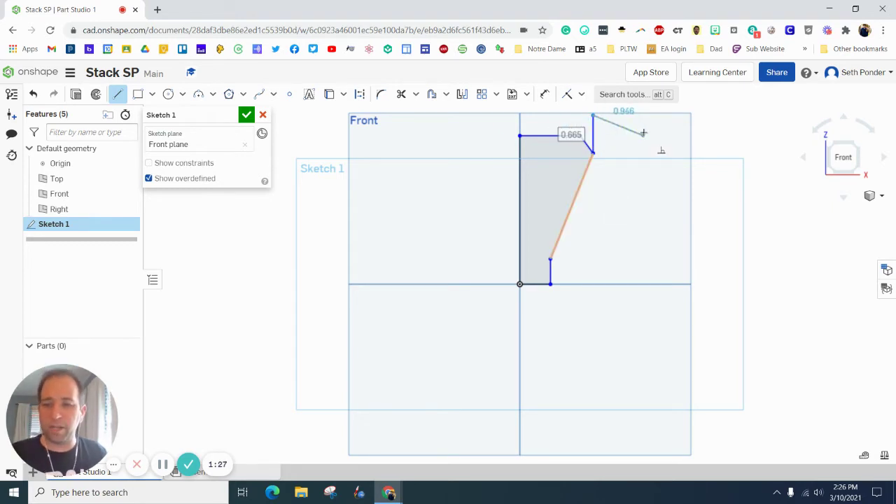
{"action": "key", "text": "Escape"}
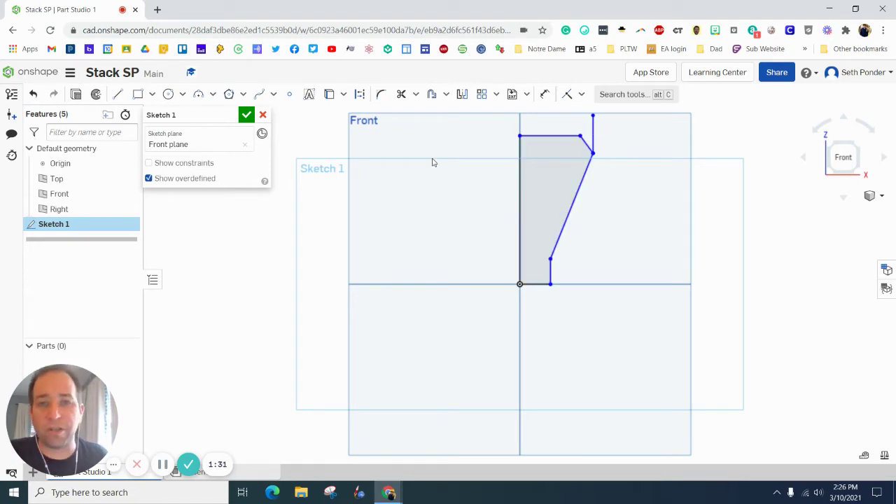
Dimension the profile's long vertical edge at the origin to 1.75 in
{"action": "left_click", "coordinate": [546, 96]}
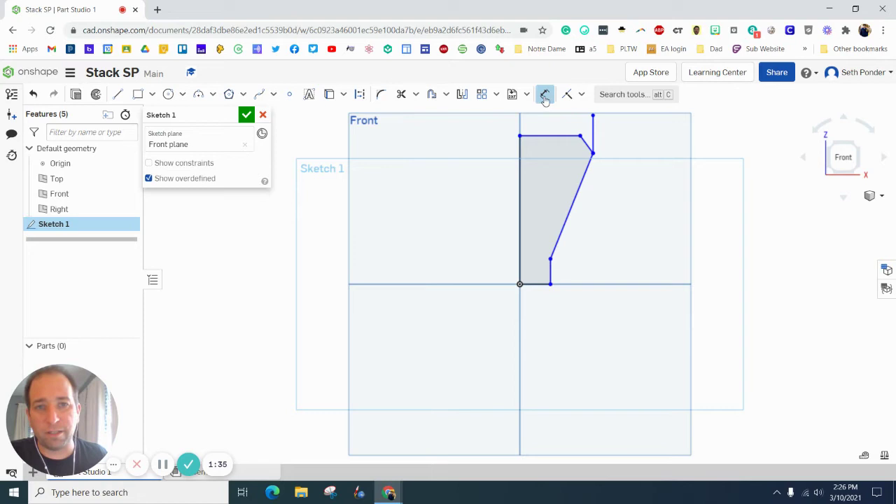
{"action": "left_click", "coordinate": [520, 189]}
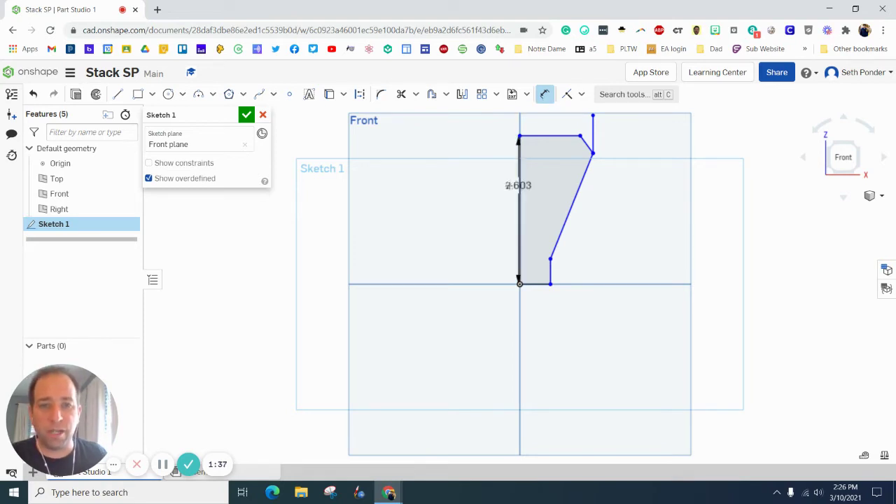
{"action": "left_click", "coordinate": [453, 194]}
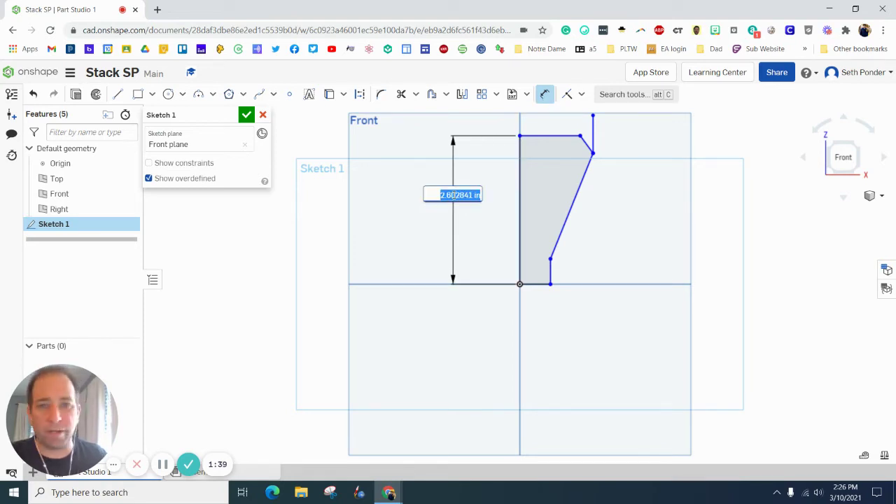
{"action": "type", "text": "1.75"}
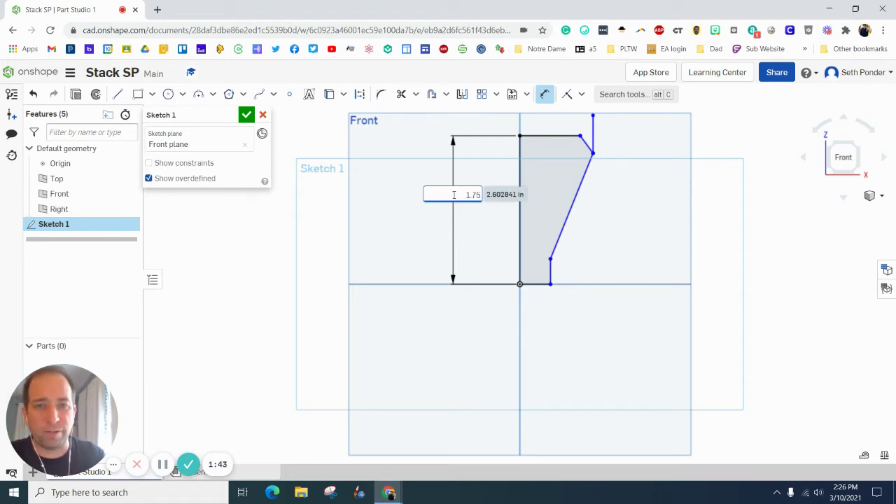
{"action": "key", "text": "Return"}
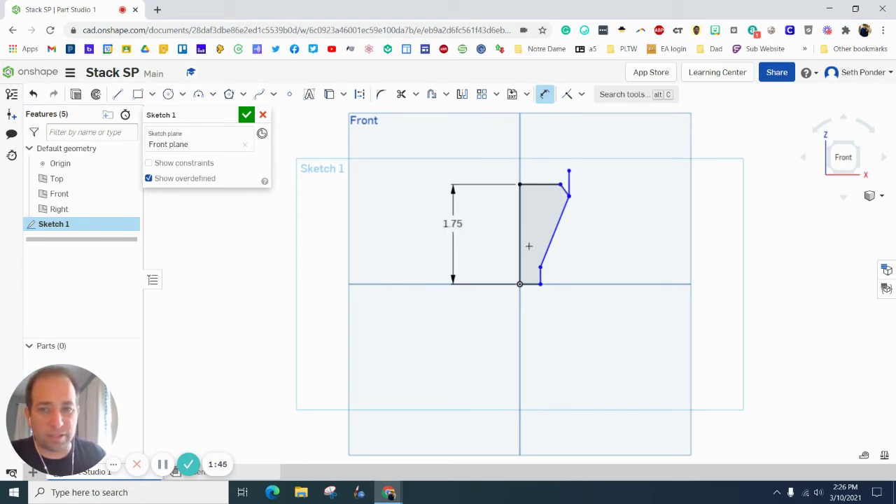
Dimension the vertical distance from the profile's base to its outermost corner as 1.5 in
{"action": "scroll", "coordinate": [519, 277], "scroll_direction": "up", "scroll_amount": 3}
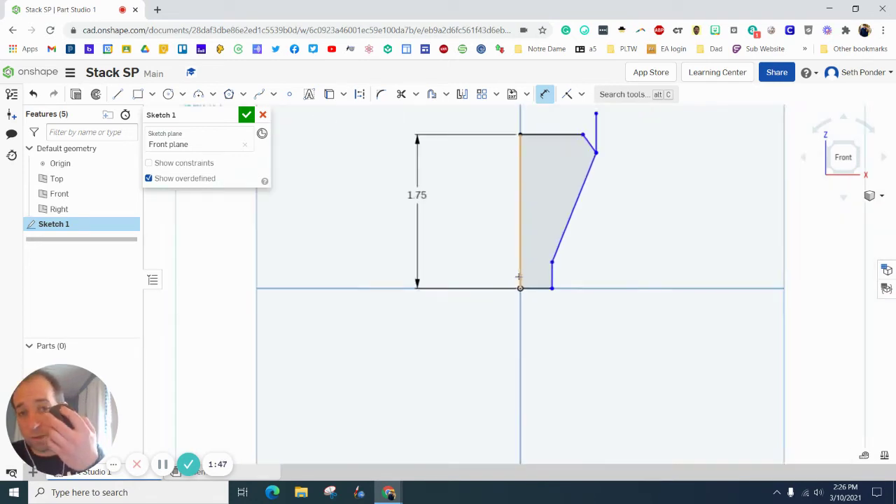
{"action": "left_click", "coordinate": [596, 152]}
{"action": "left_click", "coordinate": [552, 287]}
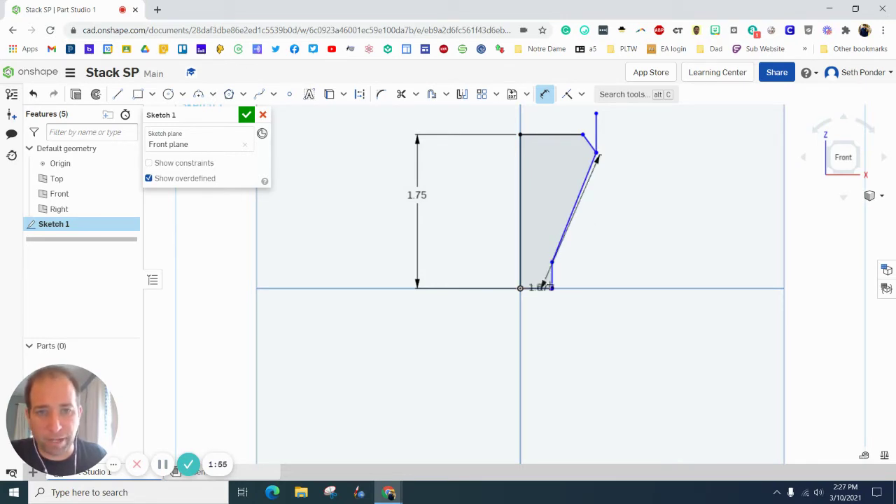
{"action": "left_click", "coordinate": [676, 203]}
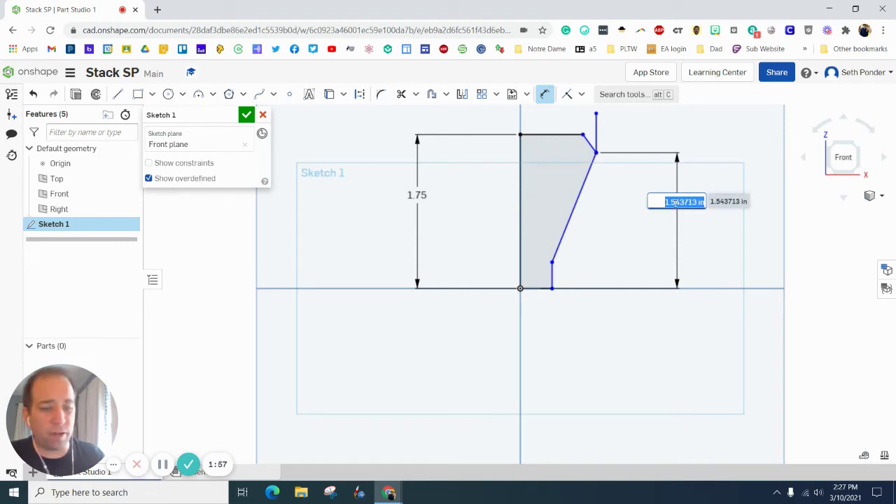
{"action": "type", "text": "1.5"}
{"action": "key", "text": "Return"}
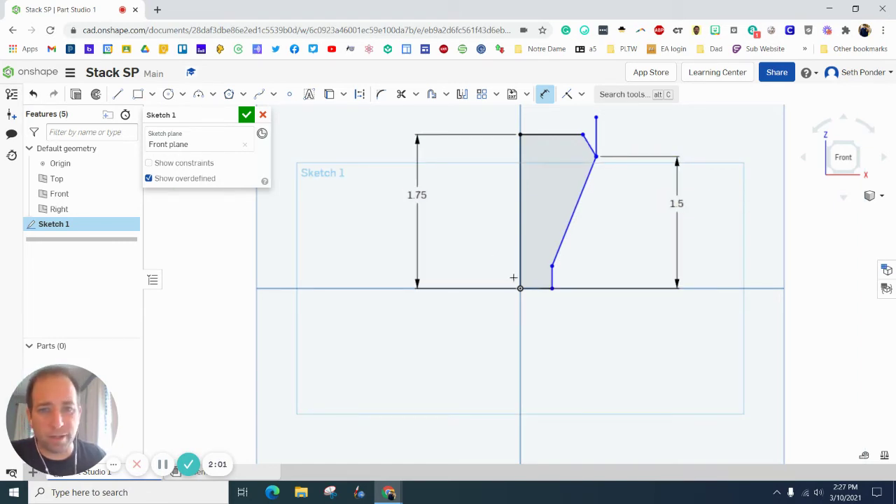
Dimension the short vertical edge at the outer end of the base to 0.25 in
{"action": "scroll", "coordinate": [553, 280], "scroll_direction": "up", "scroll_amount": 5}
{"action": "left_click", "coordinate": [549, 273]}
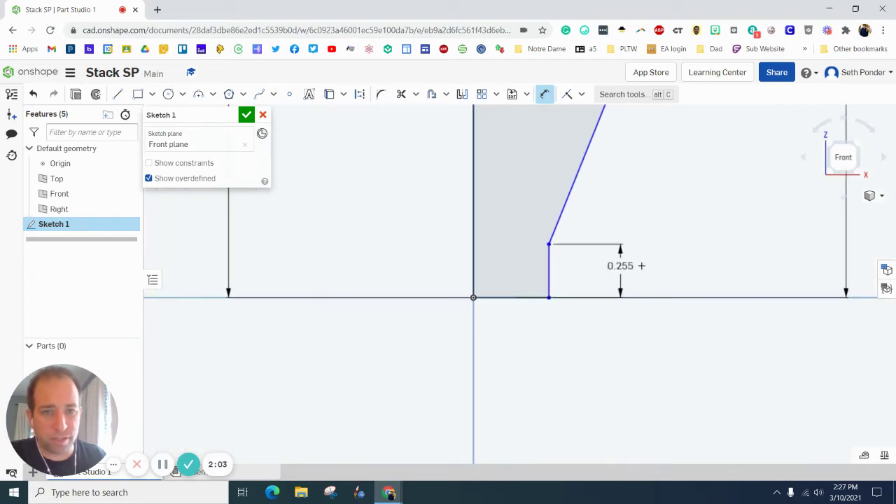
{"action": "left_click", "coordinate": [661, 281]}
{"action": "type", "text": "2"}
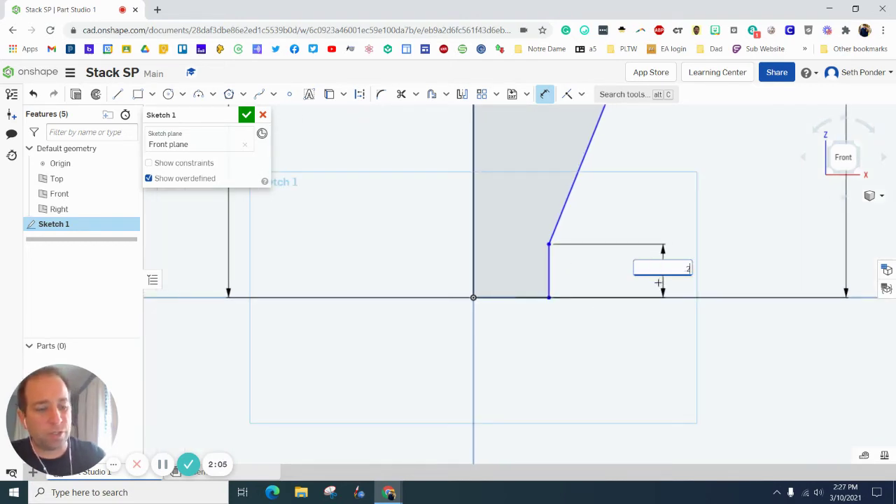
{"action": "type", "text": "5"}
{"action": "key", "text": "Return"}
Dimension the angle between the short upper slanted edge and the vertical reference line as 15 degrees
{"action": "scroll", "coordinate": [533, 203], "scroll_direction": "down", "scroll_amount": 3}
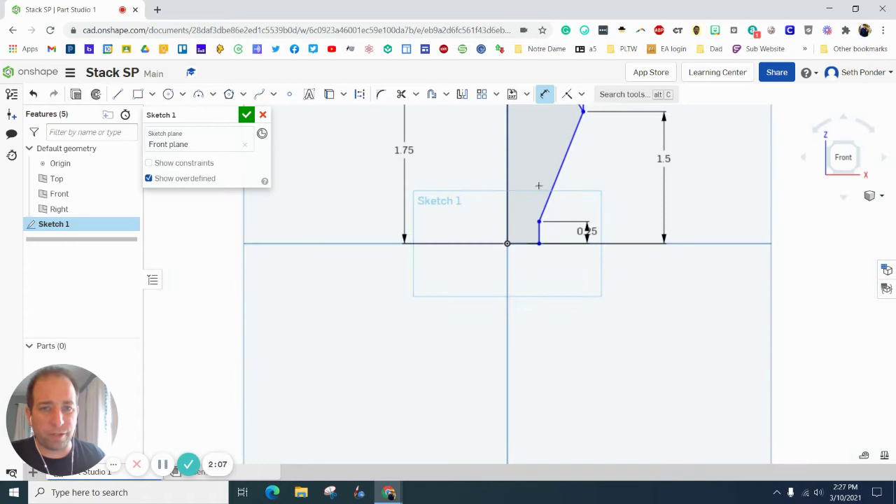
{"action": "middle_click_drag", "start_coordinate": [546, 160], "coordinate": [536, 231]}
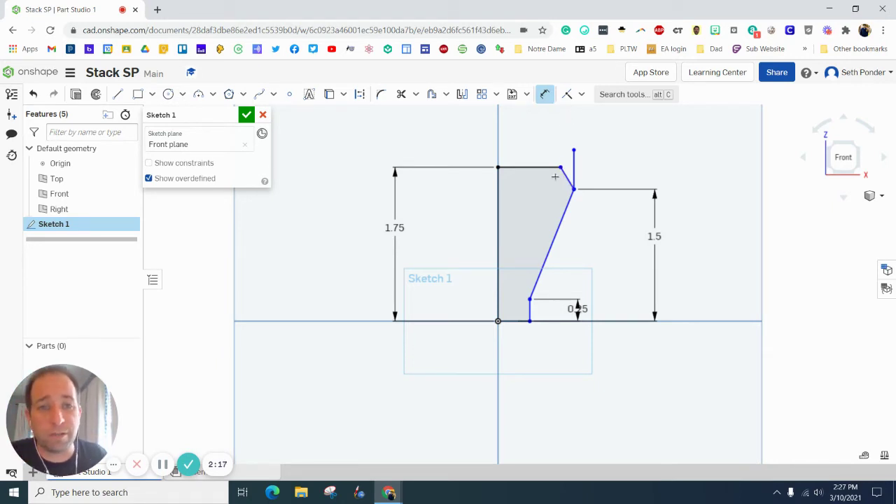
{"action": "scroll", "coordinate": [559, 175], "scroll_direction": "up", "scroll_amount": 5}
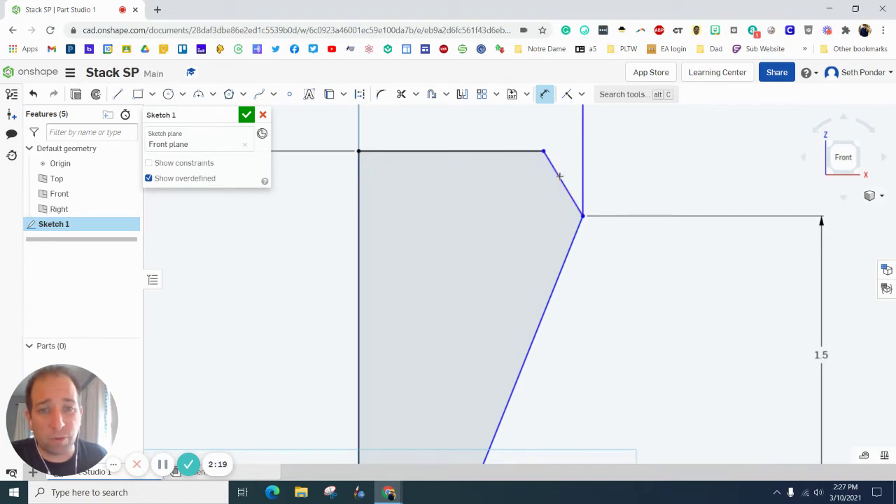
{"action": "left_click", "coordinate": [560, 176]}
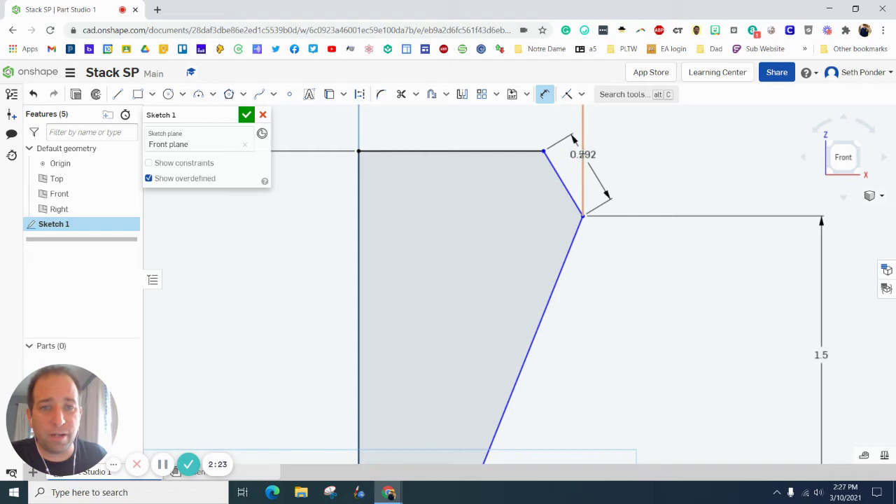
{"action": "left_click", "coordinate": [582, 145]}
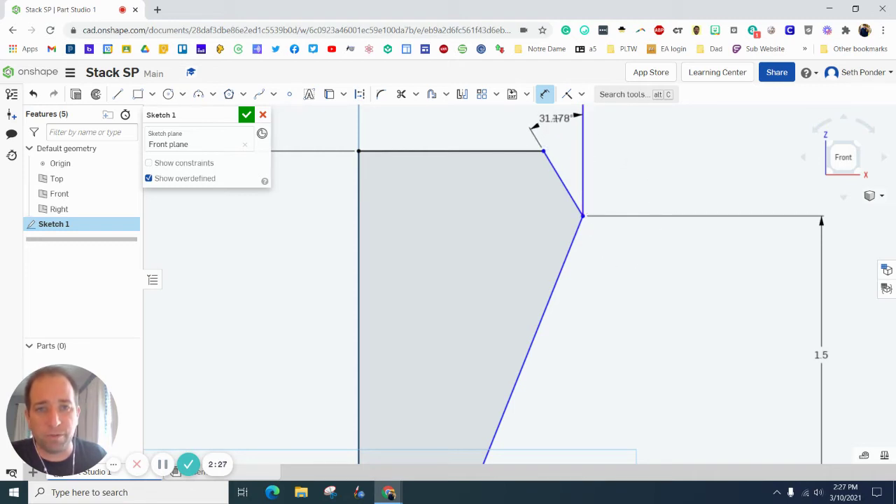
{"action": "left_click", "coordinate": [538, 129]}
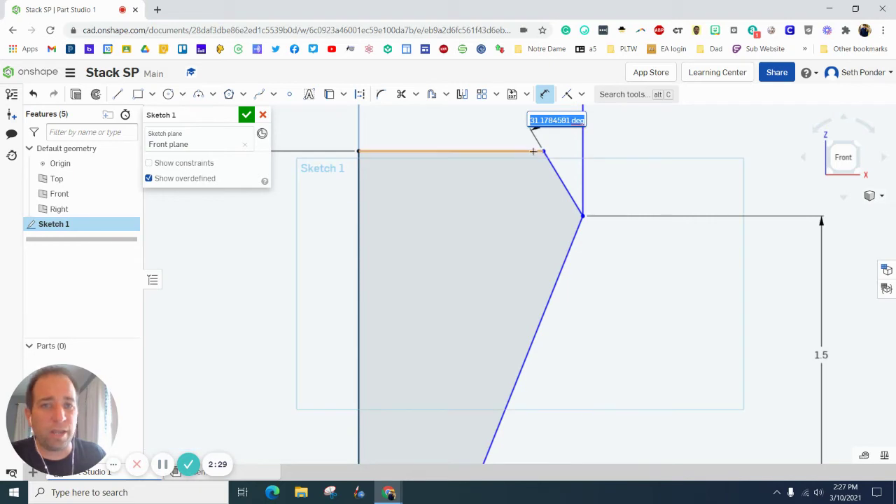
{"action": "type", "text": "15"}
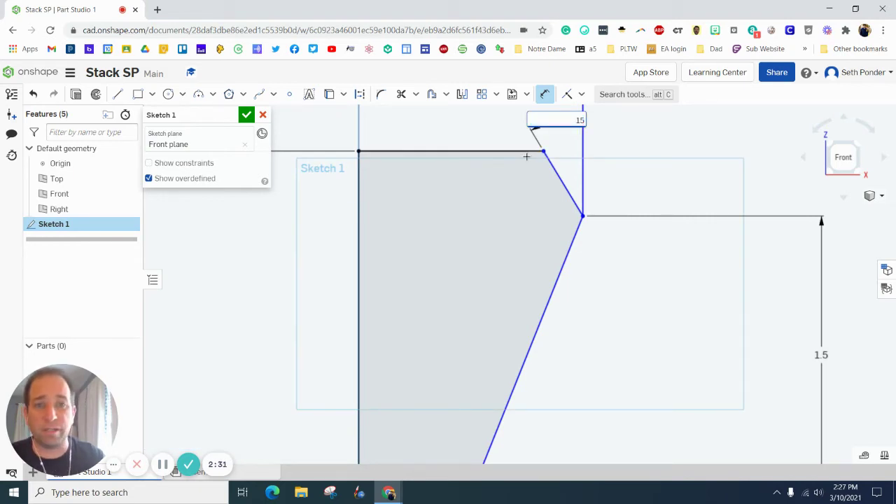
{"action": "key", "text": "Return"}
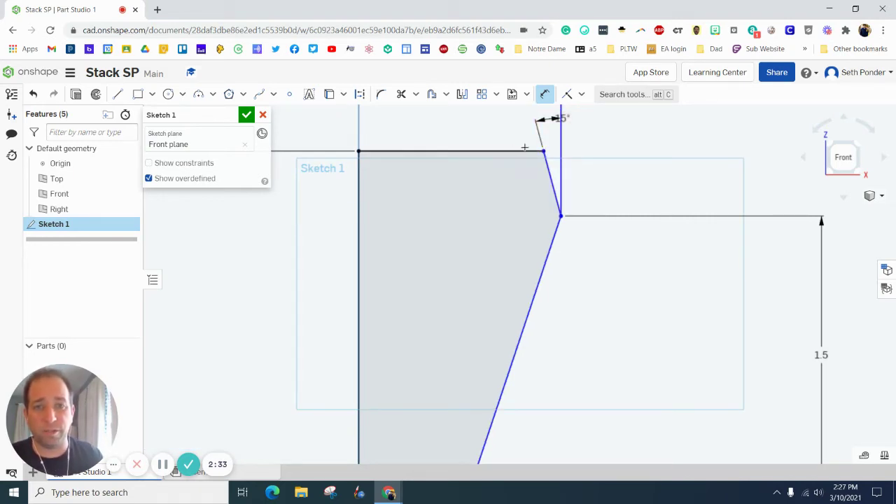
Dimension the horizontal distance from the profile's long vertical edge to its outermost corner as 1.25/2 in
{"action": "scroll", "coordinate": [477, 176], "scroll_direction": "down", "scroll_amount": 3}
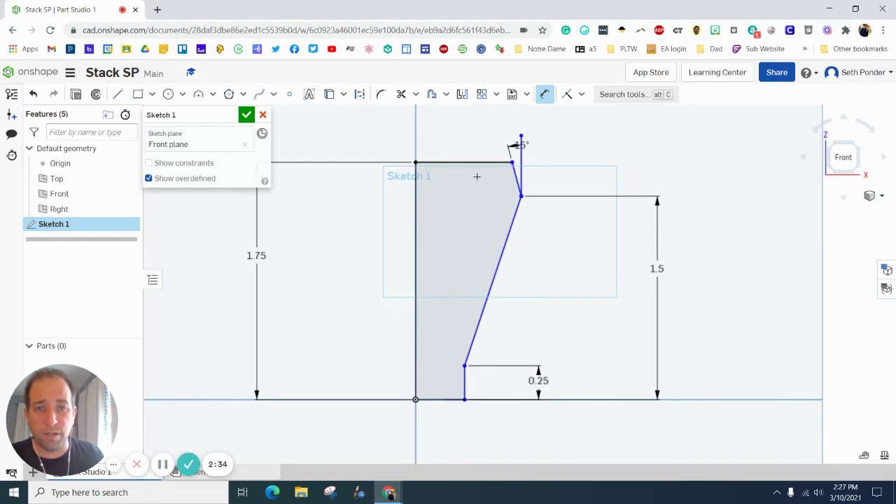
{"action": "left_click", "coordinate": [515, 197]}
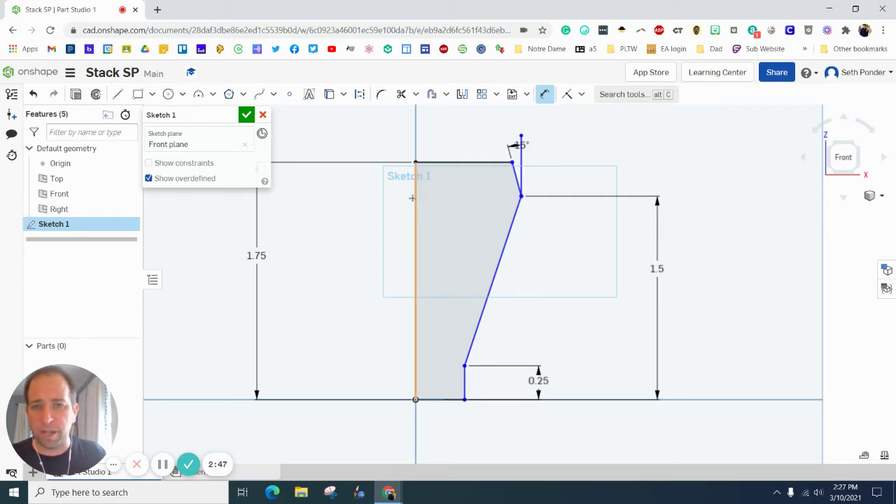
{"action": "left_click", "coordinate": [419, 199]}
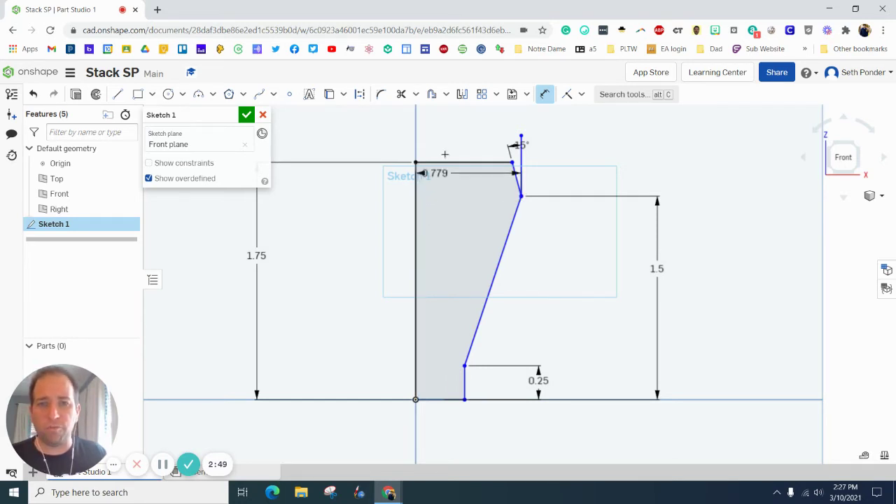
{"action": "left_click", "coordinate": [463, 125]}
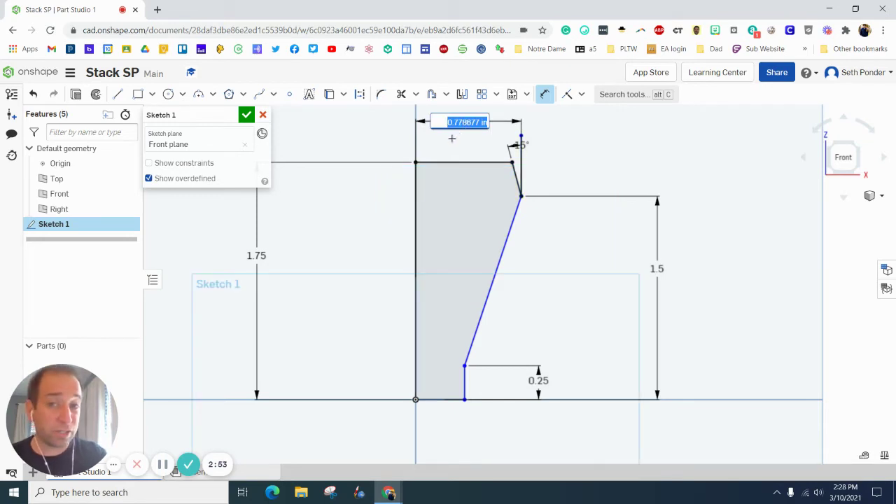
{"action": "type", "text": "1.25"}
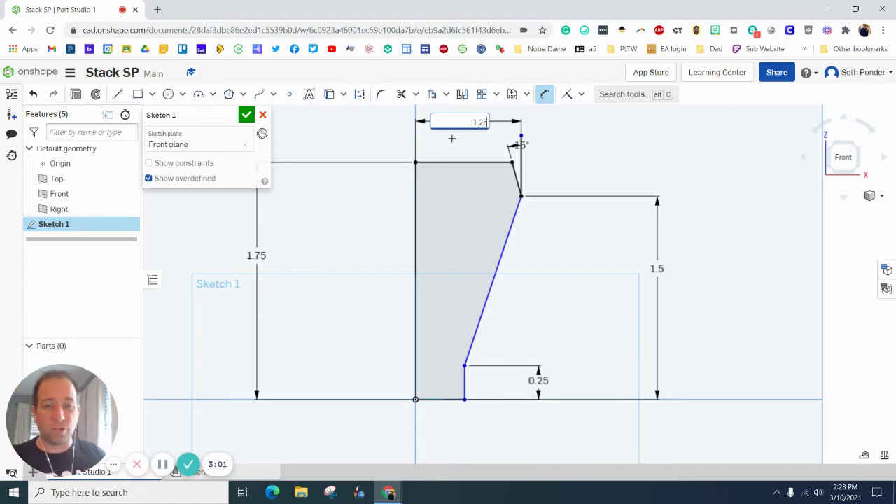
{"action": "type", "text": "/2"}
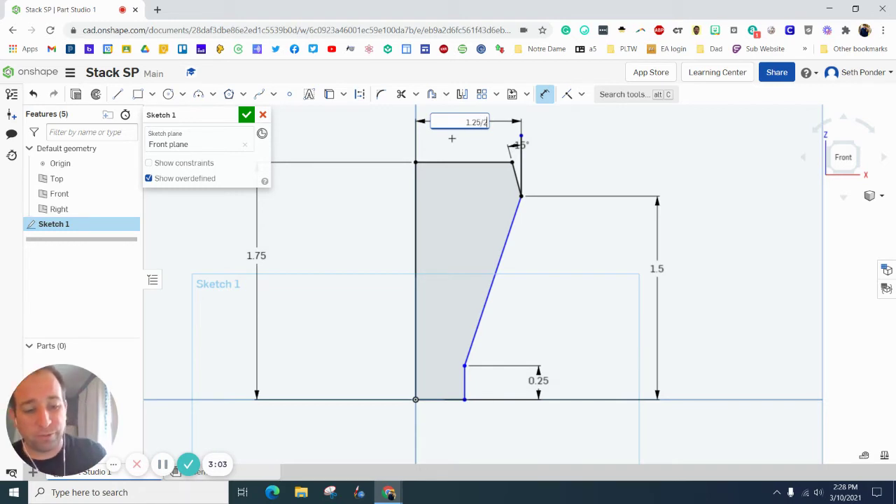
{"action": "key", "text": "Return"}
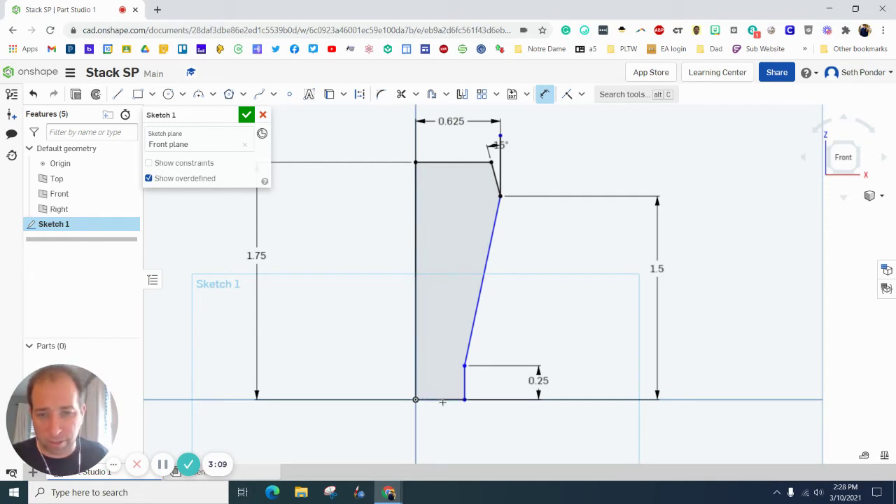
Dimension the profile's base edge to .5/2 in and finish the sketch
{"action": "left_click", "coordinate": [443, 400]}
{"action": "left_click", "coordinate": [443, 437]}
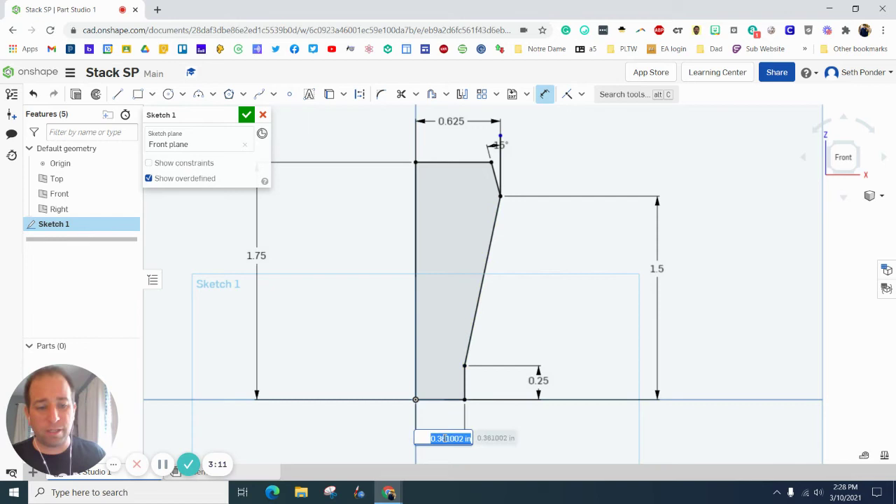
{"action": "key", "text": "BackSpace"}
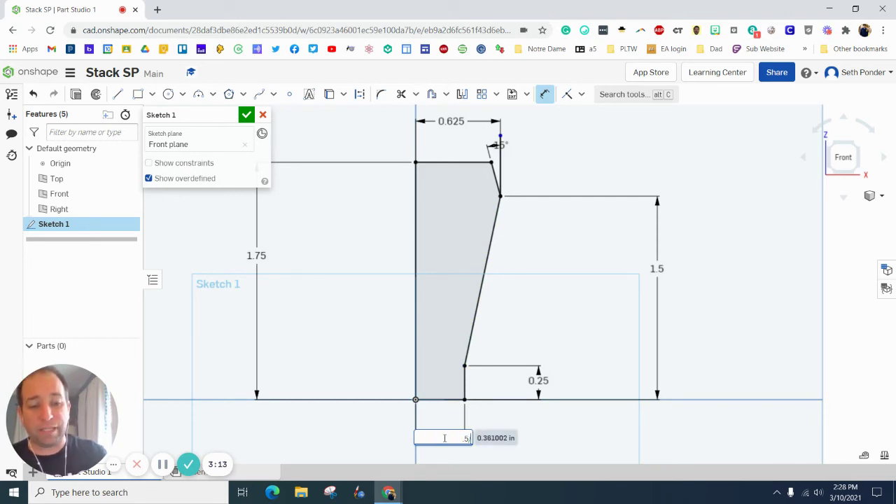
{"action": "type", "text": ".5/2"}
{"action": "key", "text": "Return"}
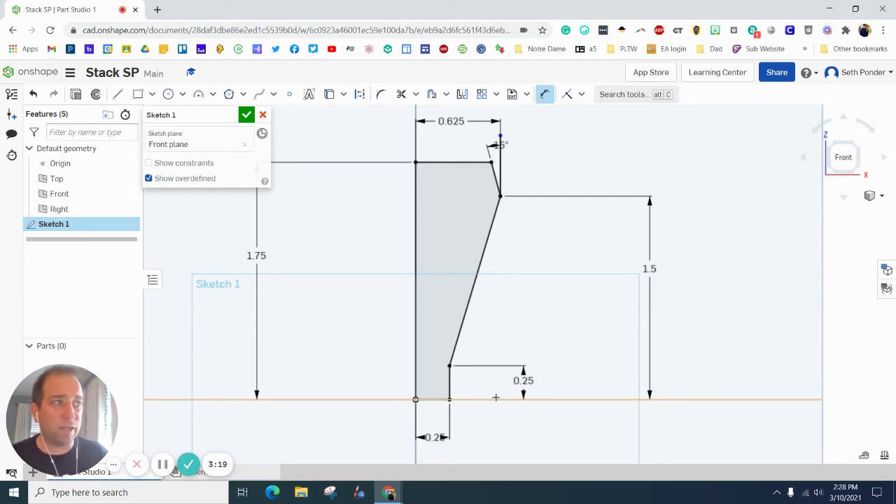
{"action": "left_click", "coordinate": [247, 114]}
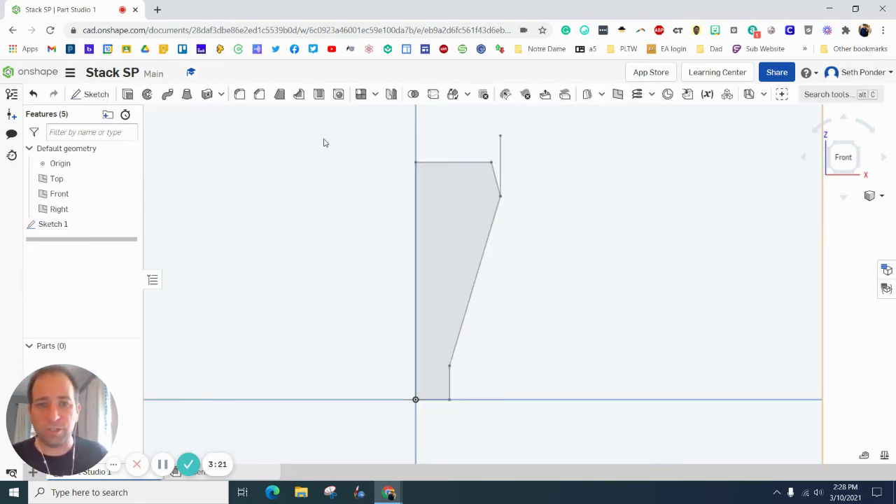
Revolve the half profile fully around its long vertical edge as a new solid
{"action": "left_click", "coordinate": [147, 94]}
{"action": "left_click", "coordinate": [452, 210]}
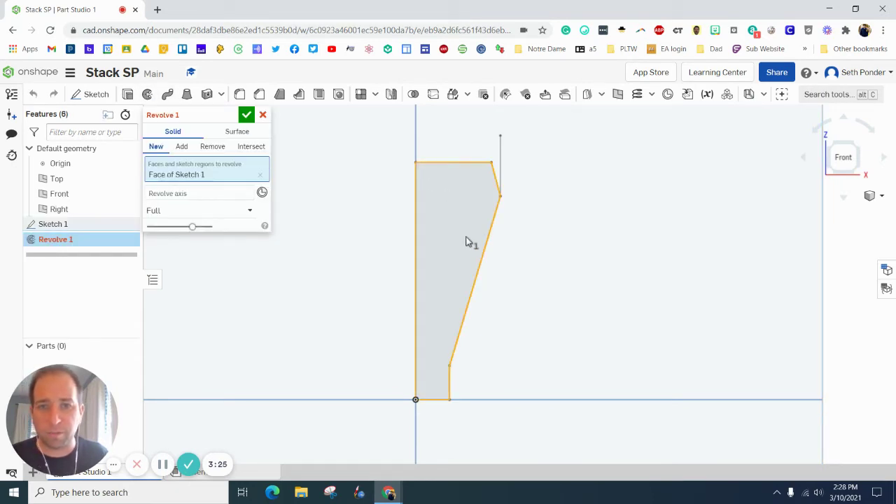
{"action": "left_click", "coordinate": [166, 194]}
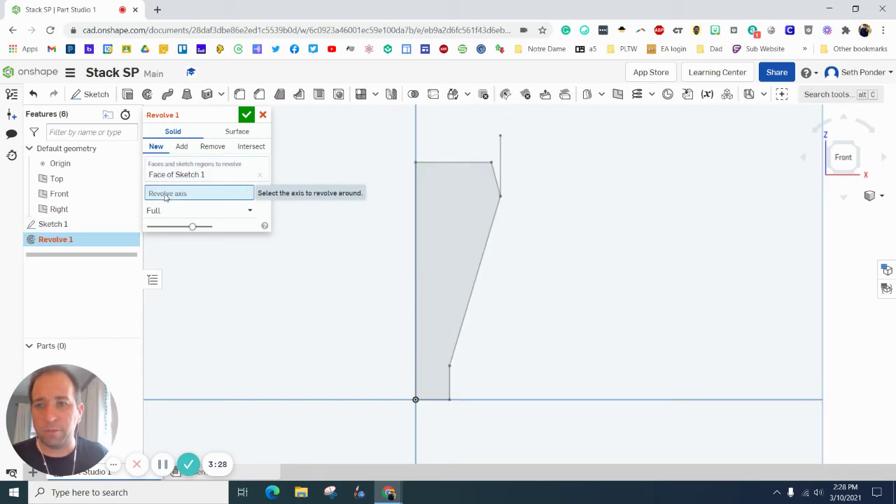
{"action": "left_click", "coordinate": [415, 195]}
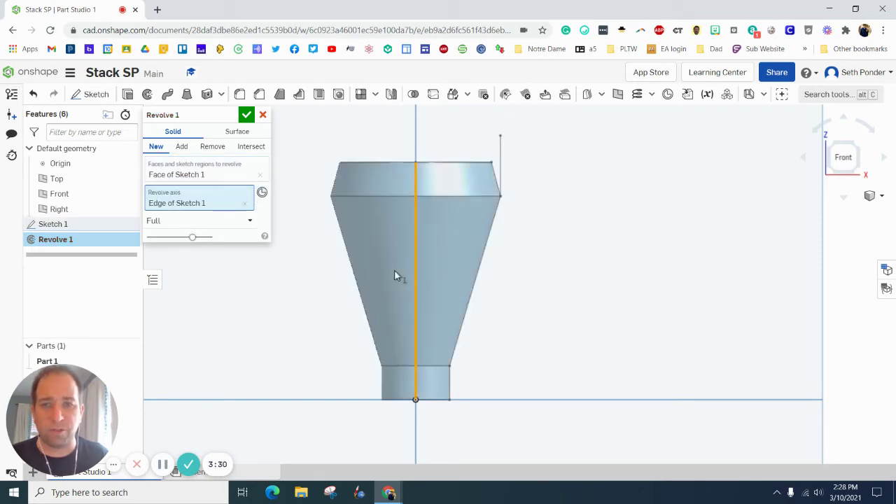
{"action": "left_click", "coordinate": [247, 115]}
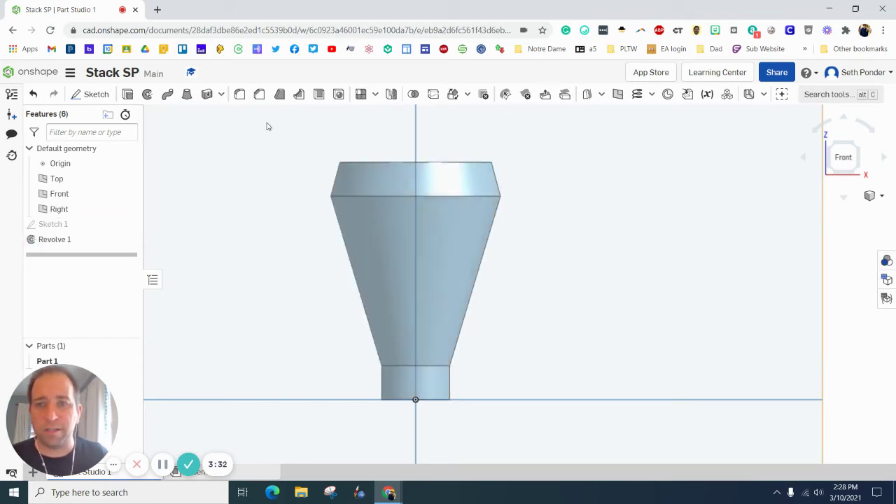
Sketch a point at the centre of the stack's flat top face and finish the sketch
{"action": "left_click", "coordinate": [882, 198]}
{"action": "left_click", "coordinate": [852, 212]}
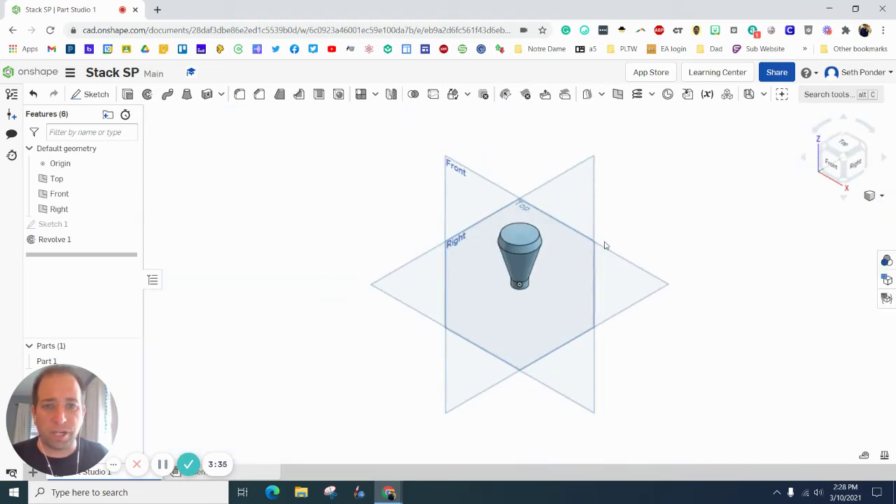
{"action": "scroll", "coordinate": [505, 257], "scroll_direction": "up", "scroll_amount": 5}
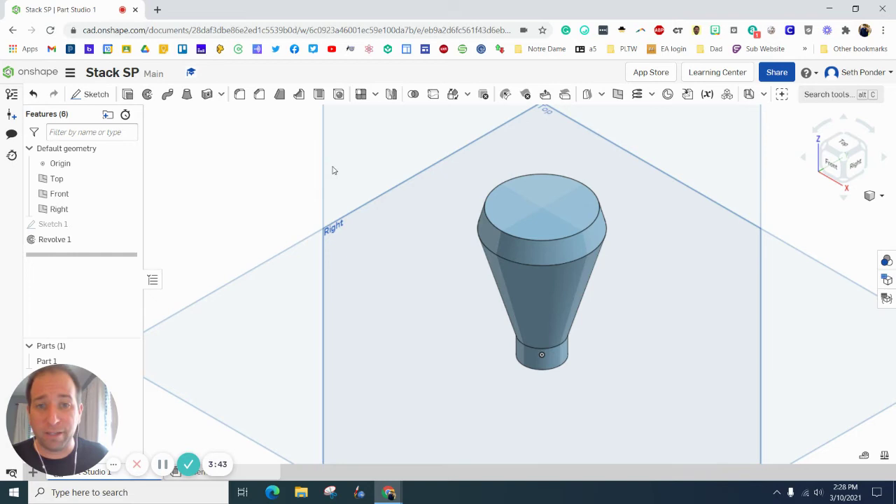
{"action": "left_click", "coordinate": [519, 203]}
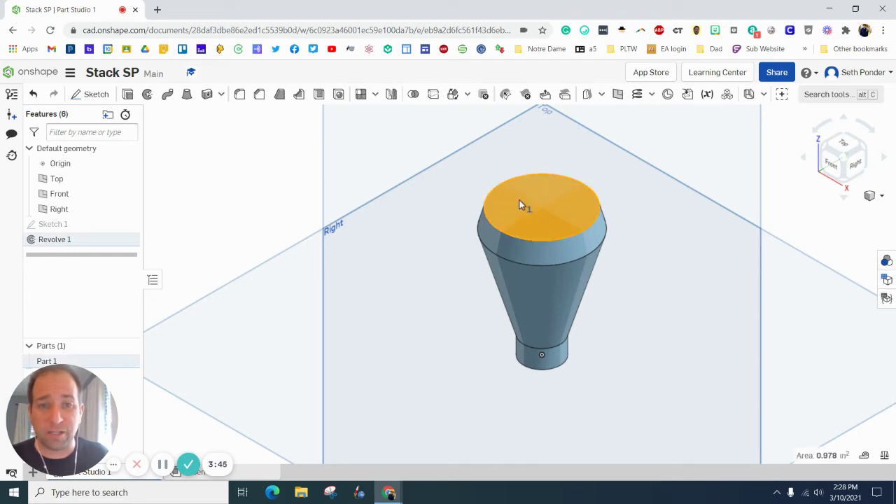
{"action": "left_click", "coordinate": [92, 94]}
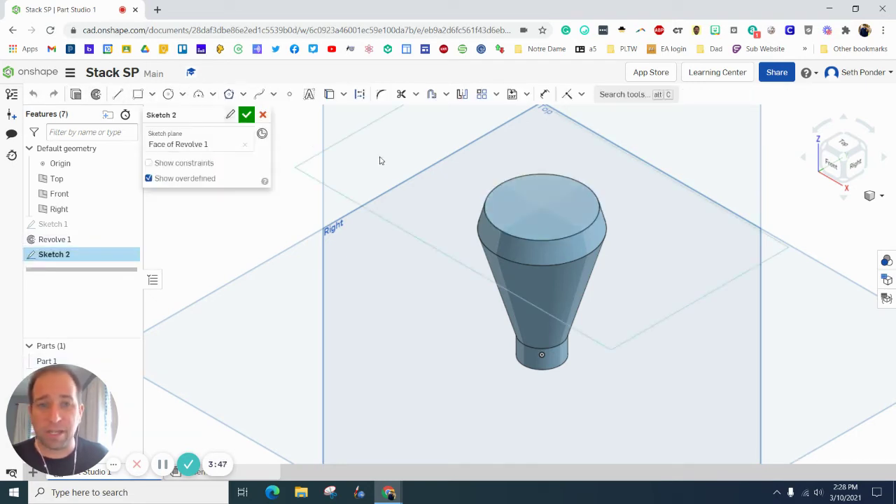
{"action": "key", "text": "n"}
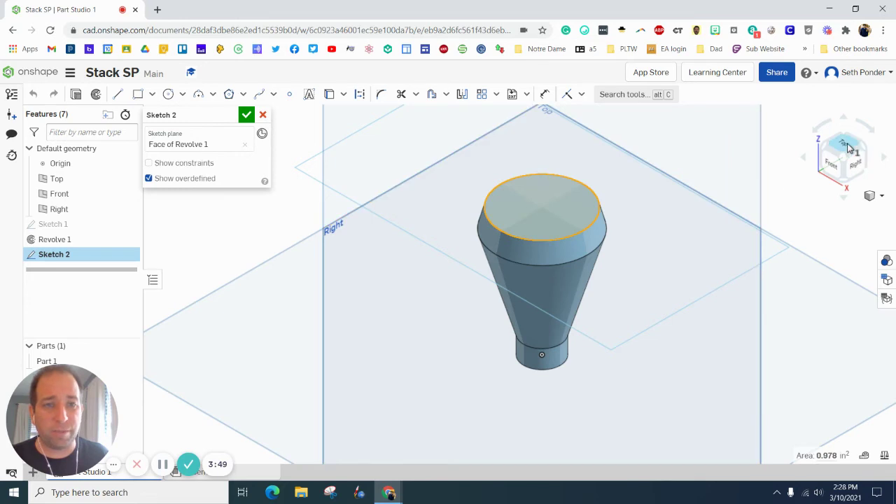
{"action": "scroll", "coordinate": [512, 292], "scroll_direction": "up", "scroll_amount": 5}
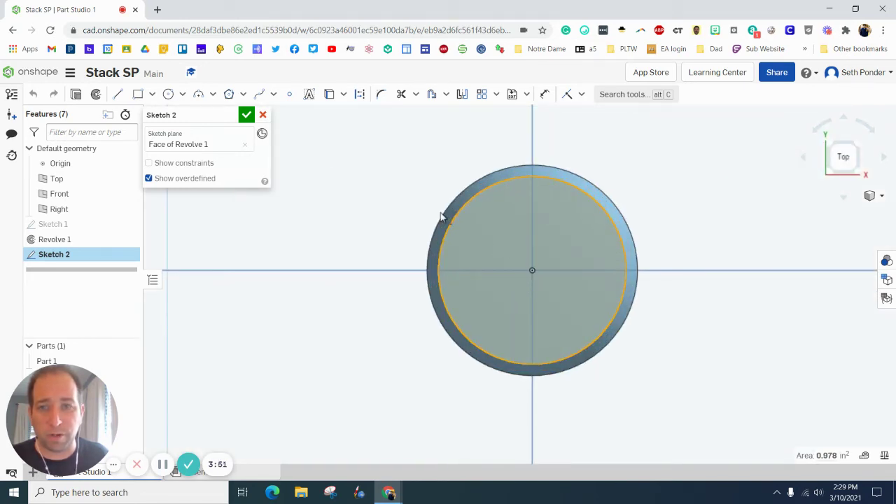
{"action": "left_click", "coordinate": [290, 94]}
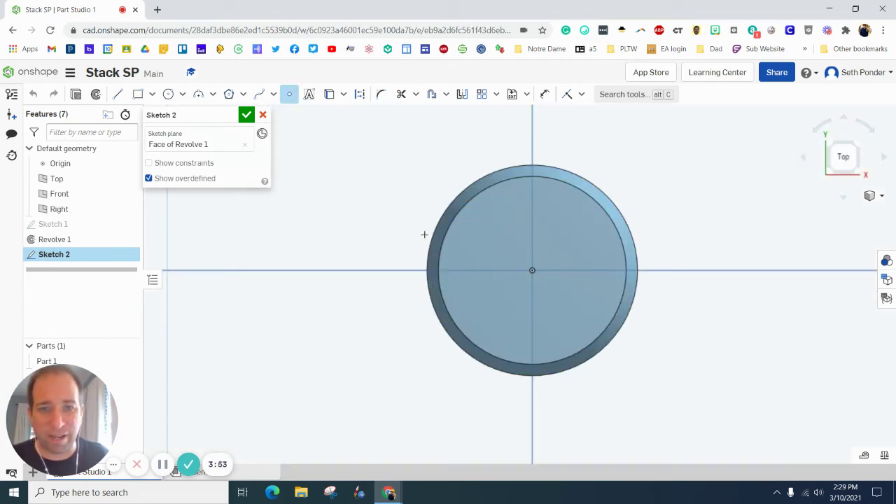
{"action": "left_click", "coordinate": [524, 276]}
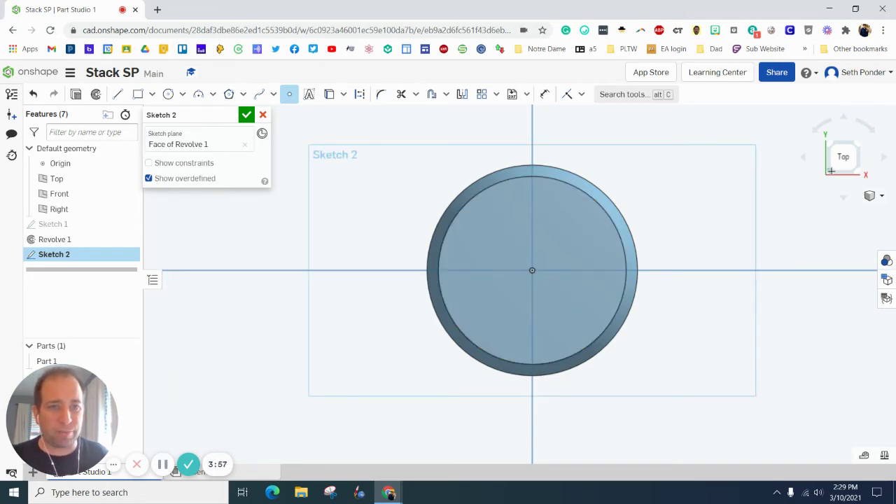
{"action": "left_click", "coordinate": [873, 196]}
{"action": "left_click", "coordinate": [840, 208]}
{"action": "scroll", "coordinate": [505, 240], "scroll_direction": "up", "scroll_amount": 5}
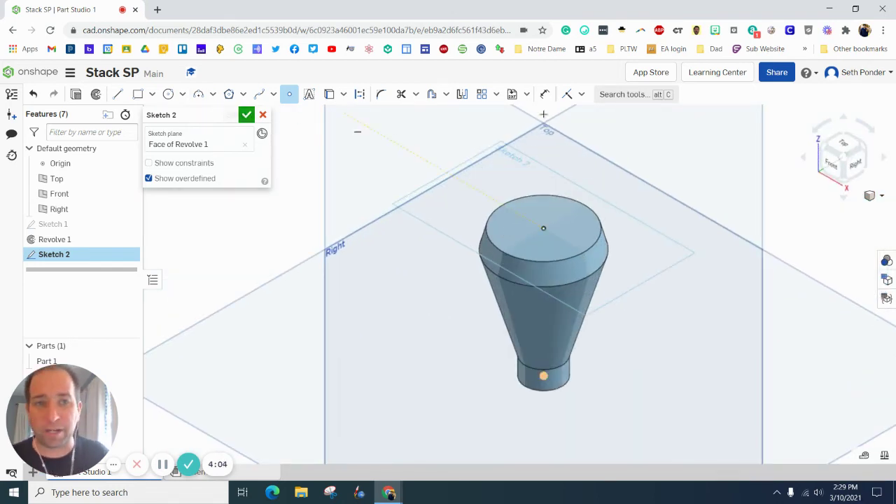
{"action": "left_click", "coordinate": [246, 115]}
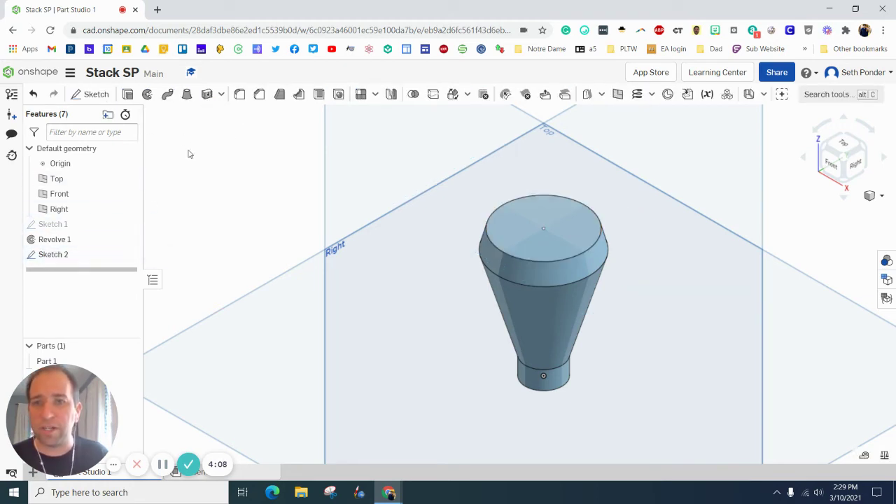
Place a blind counterbore hole at the sketch point on the stack's top face
{"action": "left_click", "coordinate": [339, 95]}
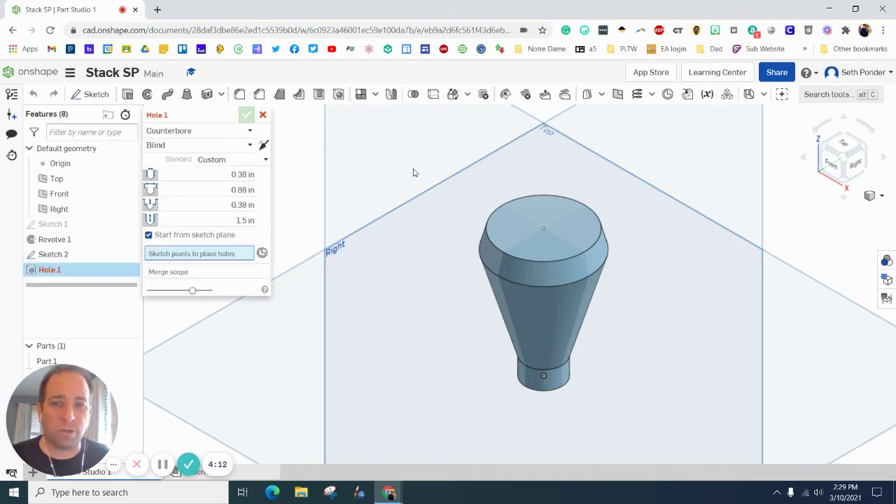
{"action": "left_click", "coordinate": [545, 231]}
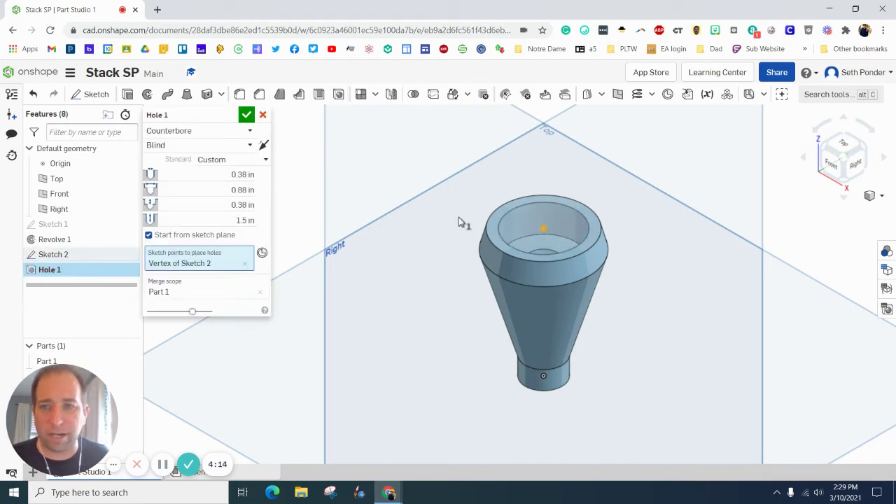
Try the Simple and Countersink styles on the hole and return it to Counterbore
{"action": "left_click", "coordinate": [248, 133]}
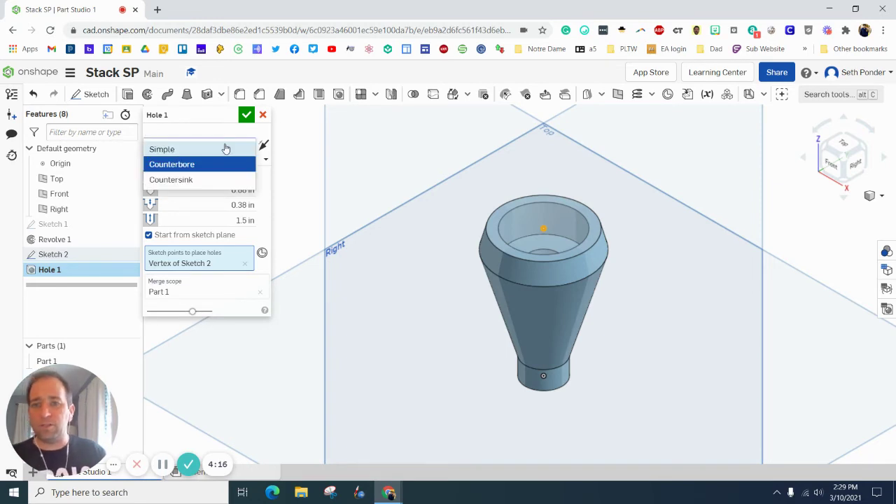
{"action": "left_click", "coordinate": [237, 148]}
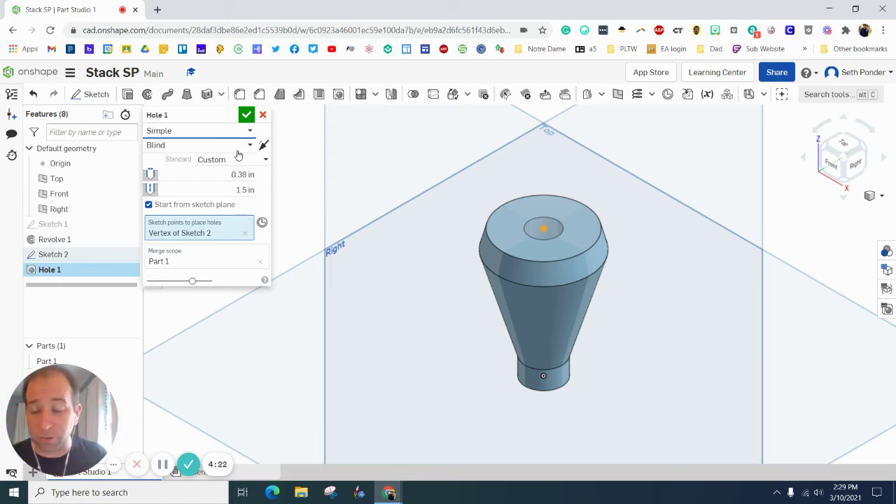
{"action": "left_click", "coordinate": [236, 133]}
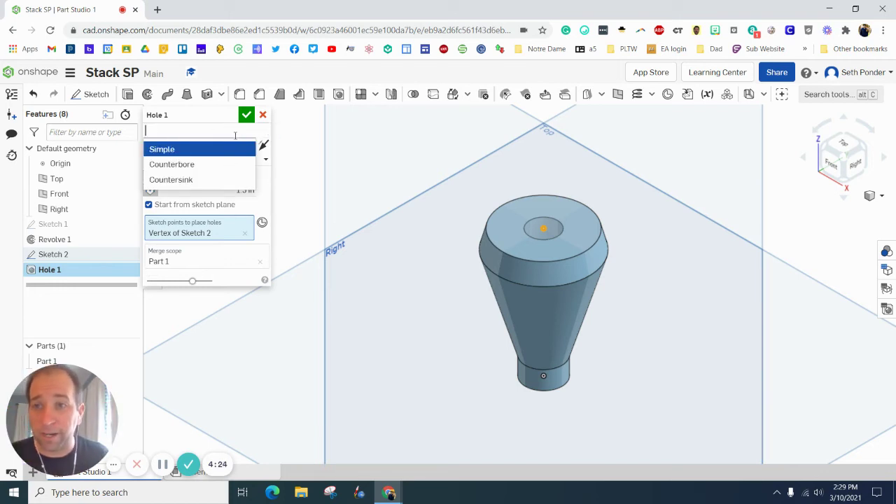
{"action": "left_click", "coordinate": [217, 164]}
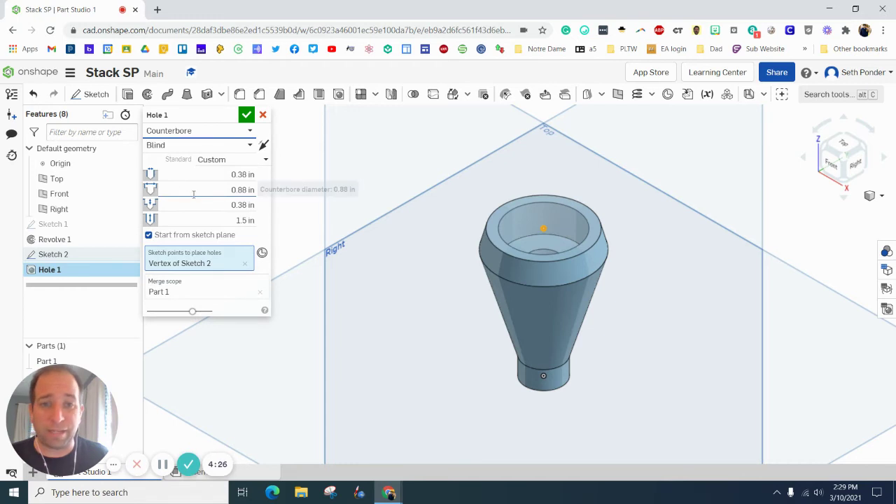
{"action": "left_click", "coordinate": [219, 133]}
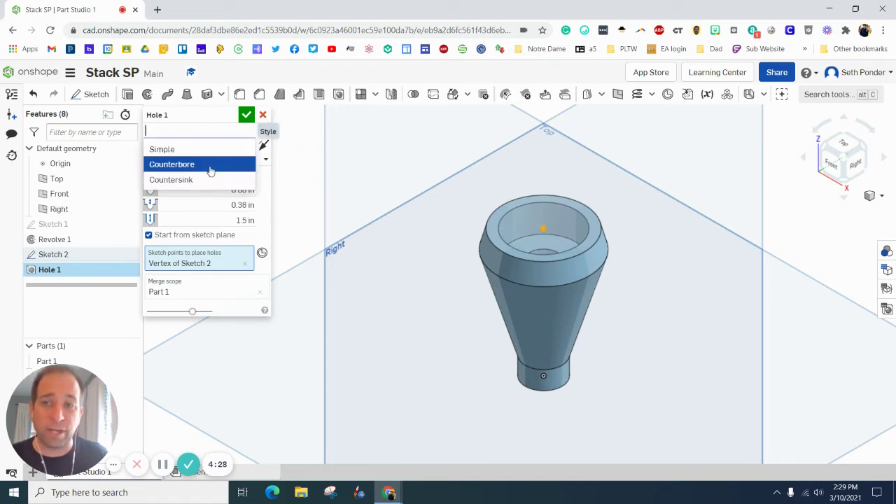
{"action": "left_click", "coordinate": [208, 180]}
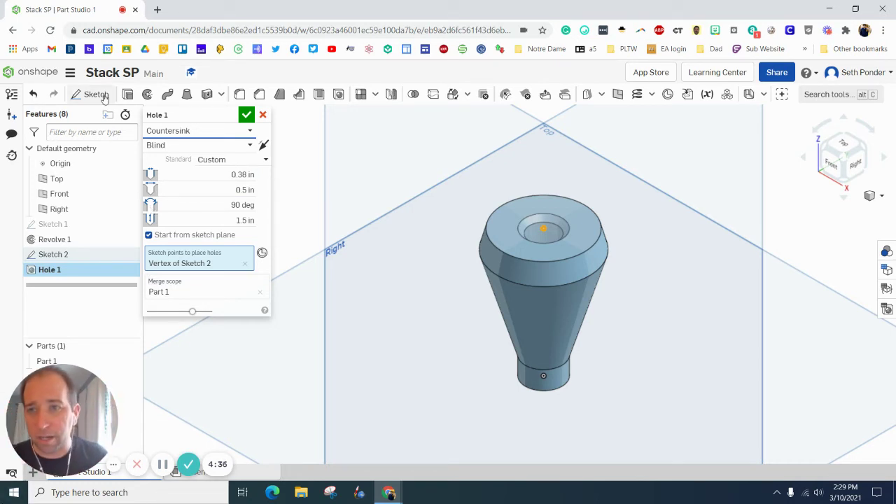
{"action": "left_click", "coordinate": [173, 132]}
{"action": "left_click", "coordinate": [175, 164]}
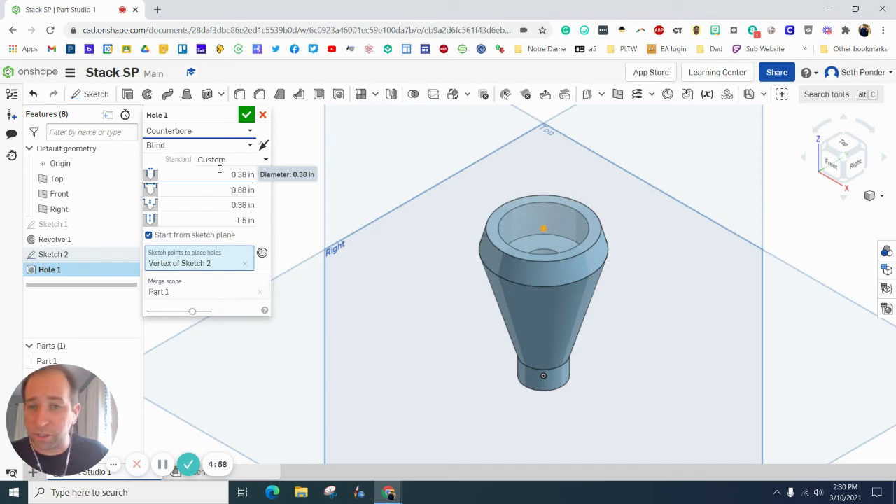
Set the counterbore hole's diameter to 0.375 in and its counterbore diameter to 0.875 in
{"action": "left_click", "coordinate": [217, 175]}
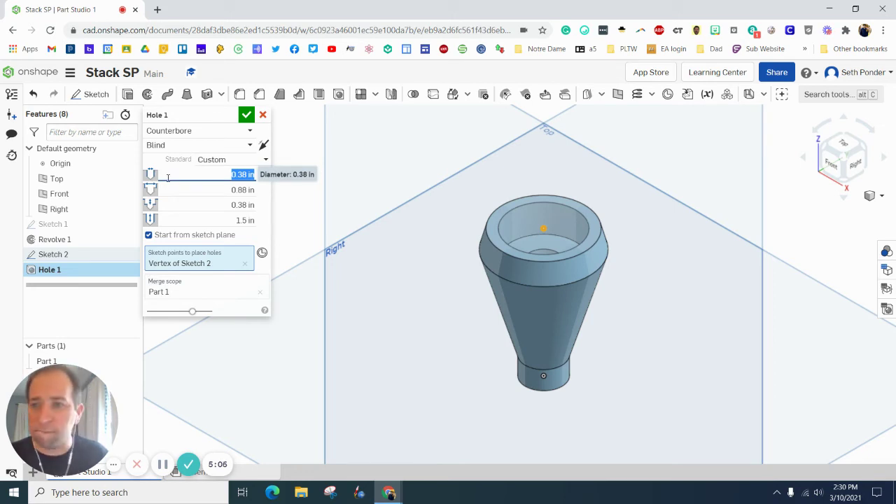
{"action": "key", "text": "BackSpace"}
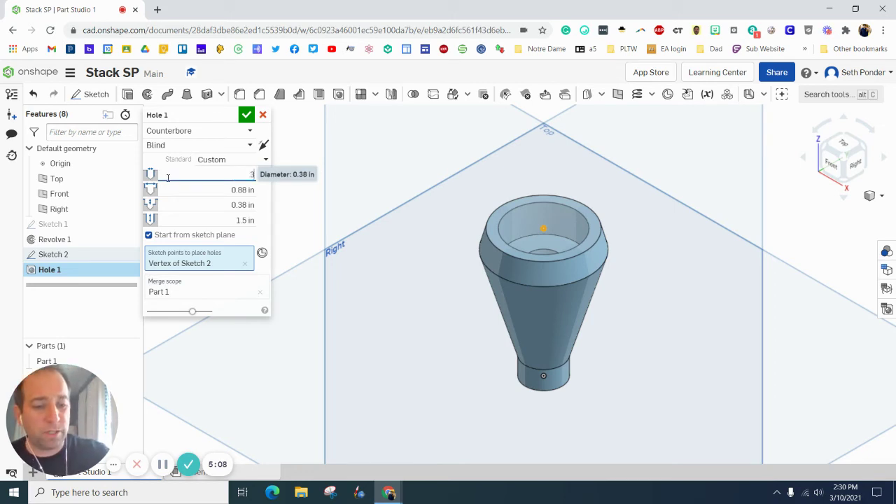
{"action": "left_click", "coordinate": [203, 187]}
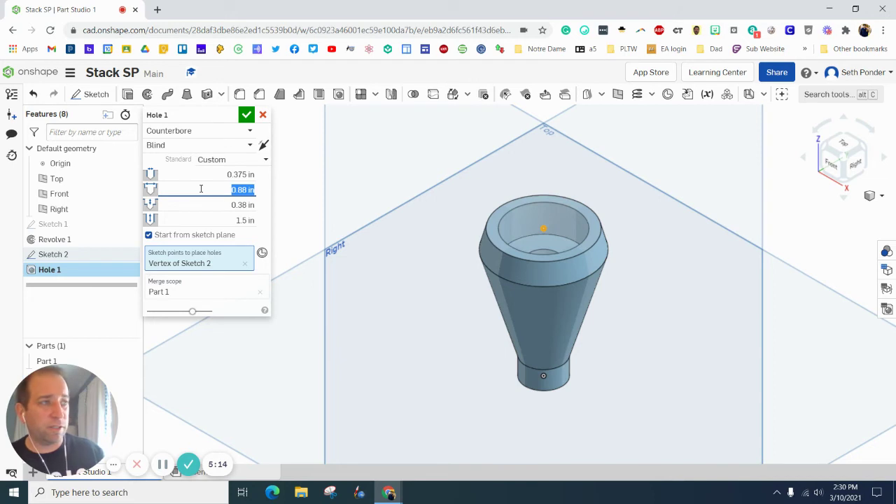
{"action": "key", "text": "BackSpace"}
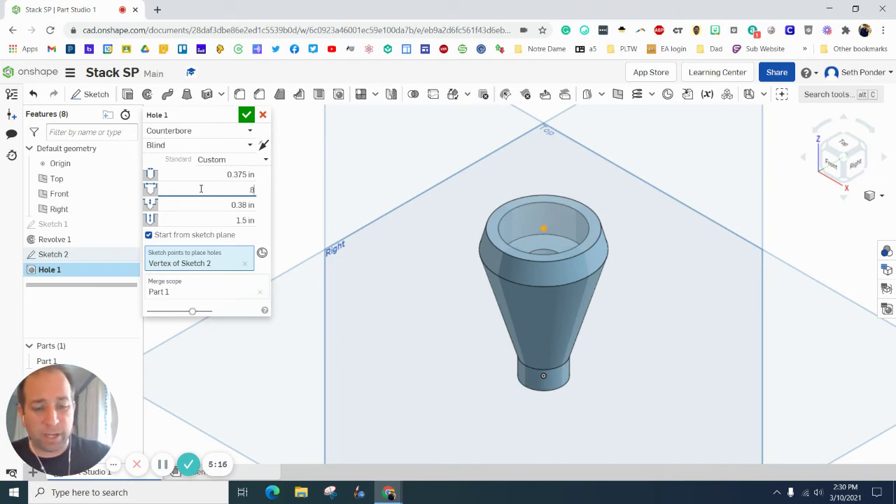
{"action": "type", "text": ".875"}
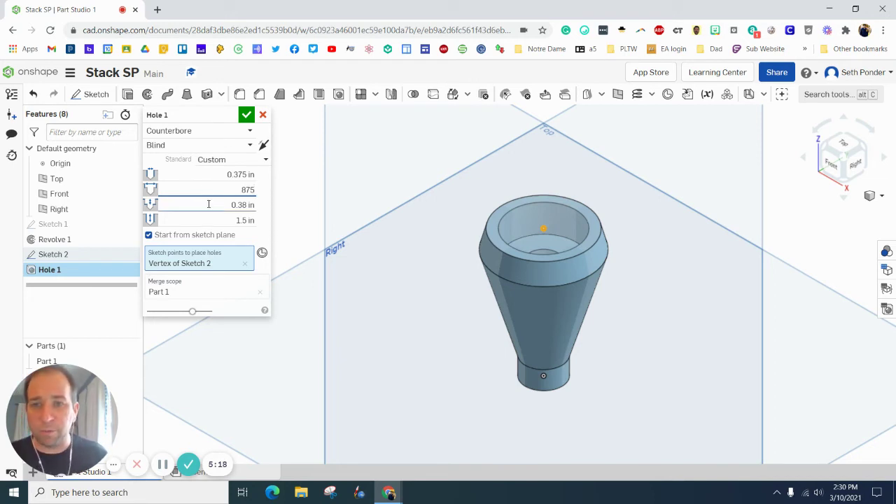
Set the counterbore depth to 0.375 in and the hole depth to 1.5 in, and accept the hole
{"action": "left_click", "coordinate": [208, 204]}
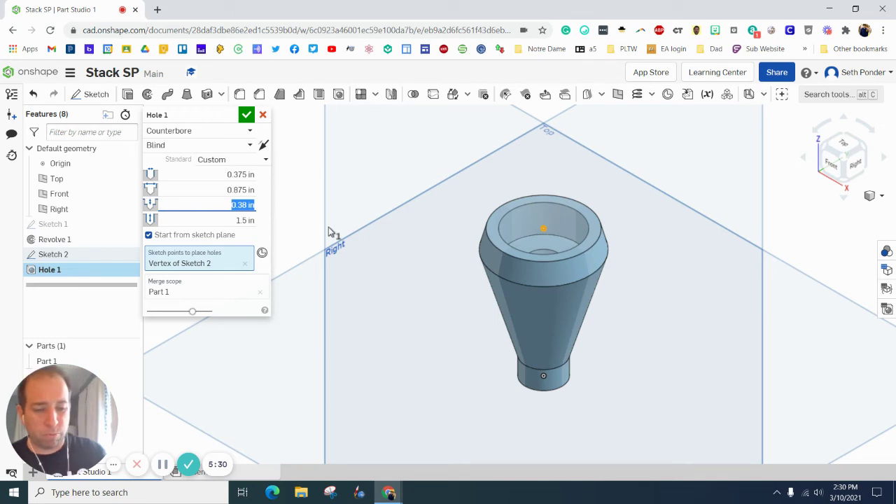
{"action": "type", "text": "375"}
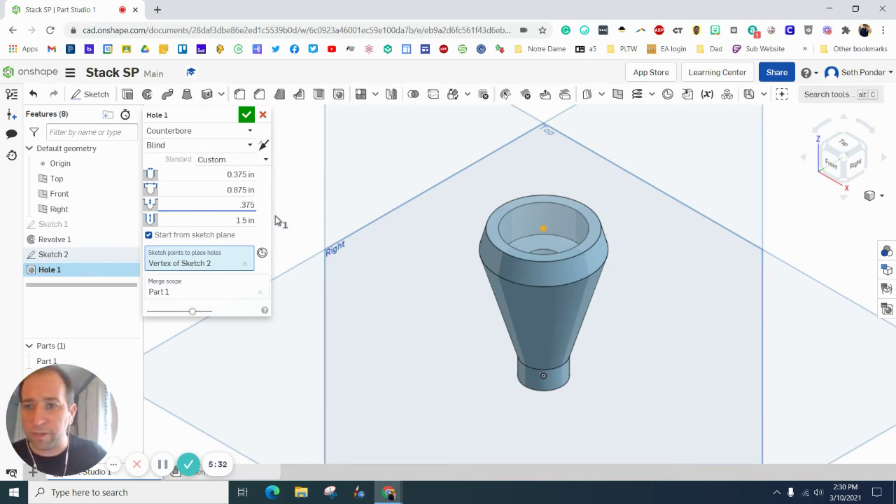
{"action": "key", "text": "Tab"}
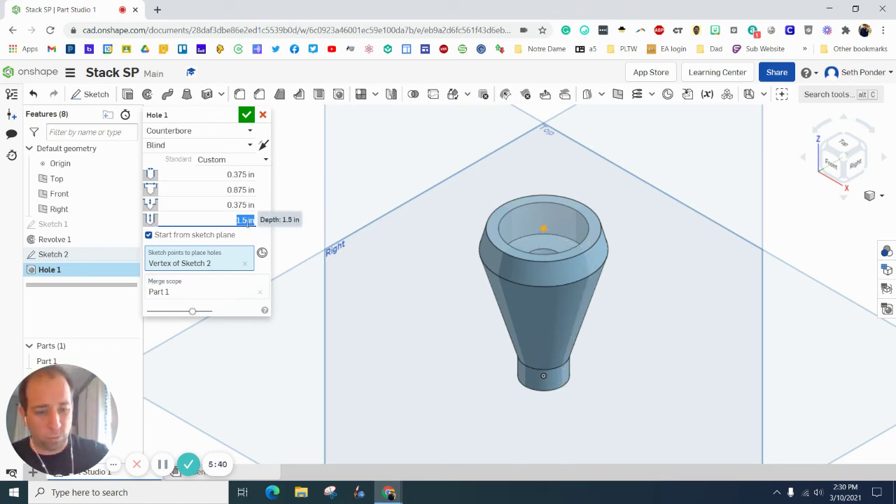
{"action": "type", "text": "1.5"}
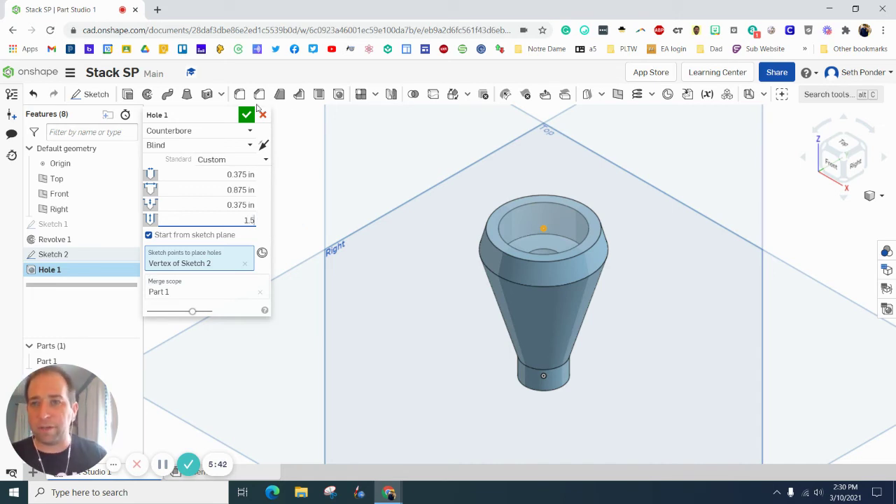
{"action": "left_click", "coordinate": [246, 115]}
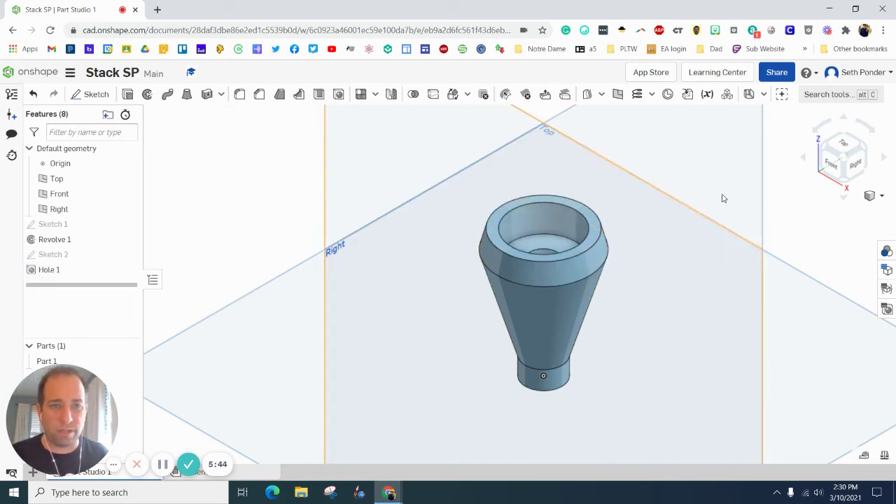
Inspect the counterbore hole from above and the stack's bottom face from below
{"action": "left_click", "coordinate": [843, 144]}
{"action": "scroll", "coordinate": [518, 288], "scroll_direction": "up", "scroll_amount": 10}
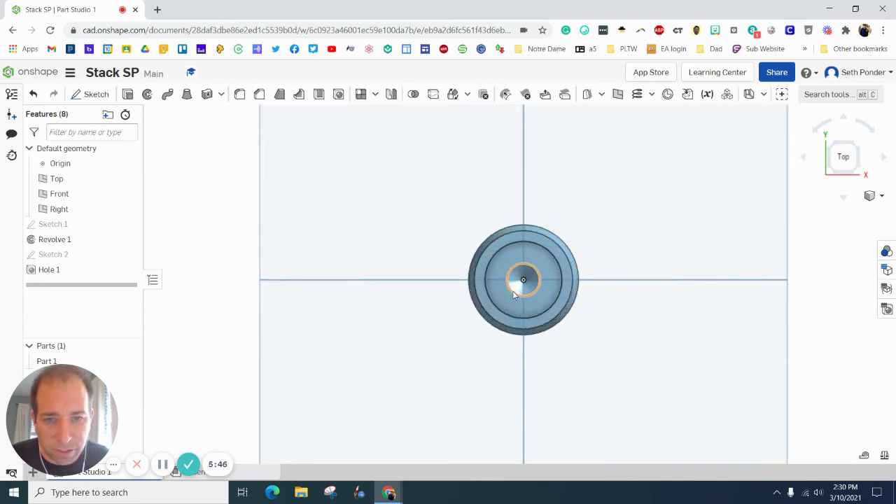
{"action": "left_click", "coordinate": [842, 175]}
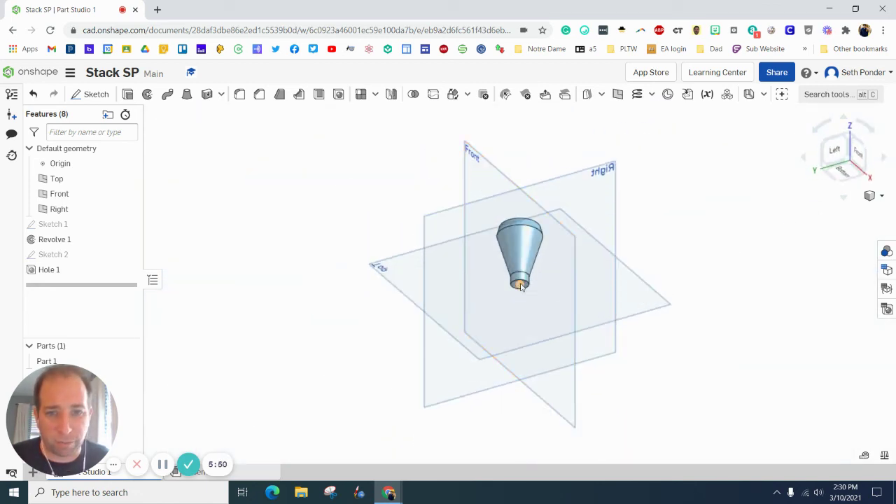
{"action": "scroll", "coordinate": [520, 283], "scroll_direction": "up", "scroll_amount": 5}
{"action": "key", "text": "f"}
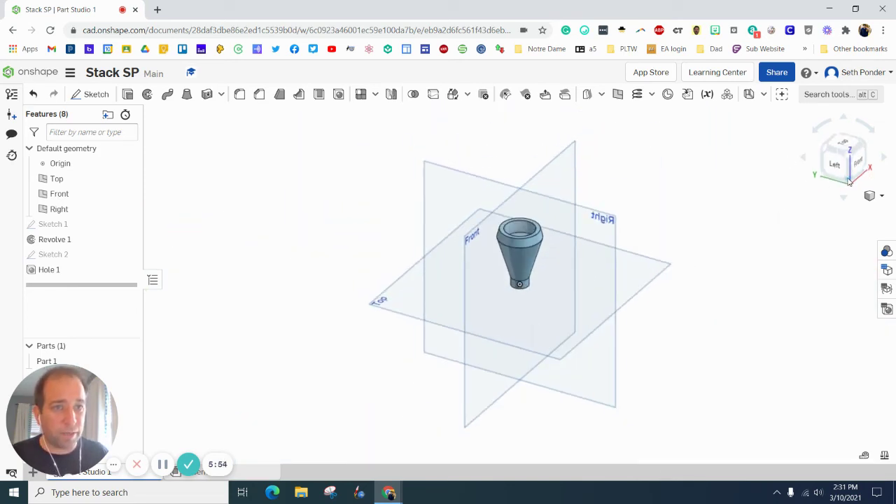
{"action": "scroll", "coordinate": [610, 312], "scroll_direction": "up", "scroll_amount": 1}
{"action": "scroll", "coordinate": [537, 294], "scroll_direction": "up", "scroll_amount": 5}
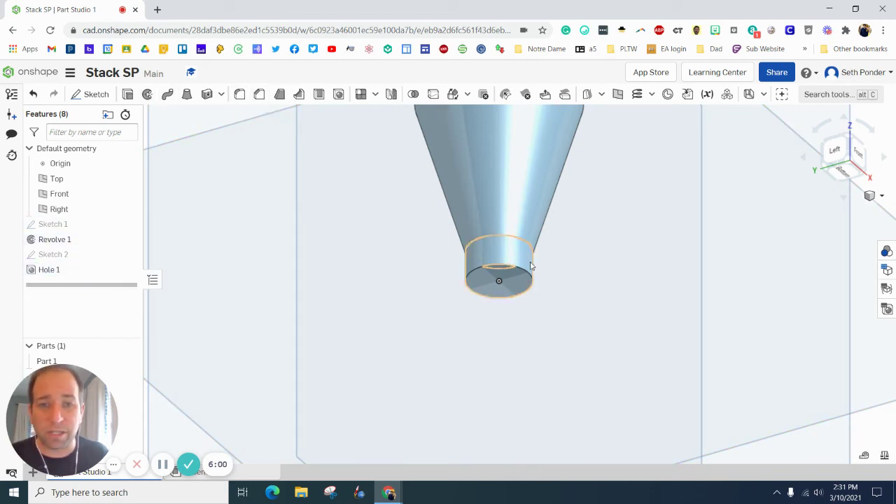
{"action": "scroll", "coordinate": [490, 273], "scroll_direction": "up", "scroll_amount": 3}
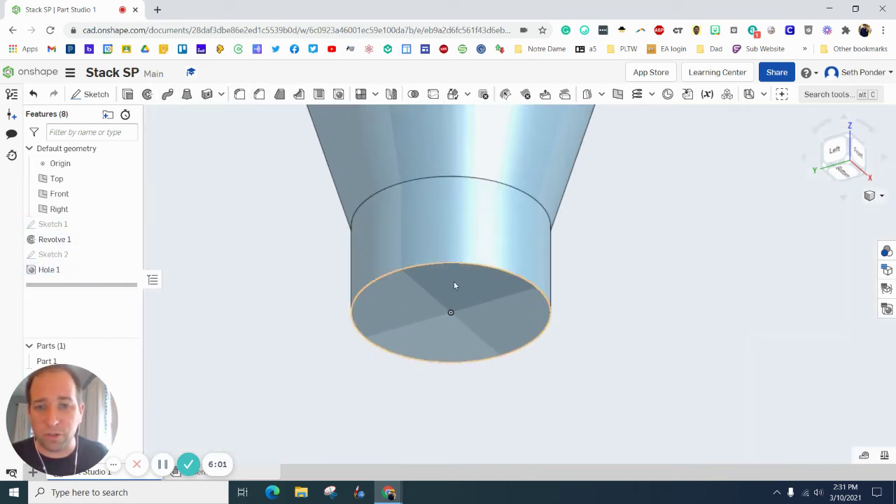
Chamfer the circular edge of the stack's bottom face by distance and angle, using 0.01 in and 45 degrees
{"action": "left_click", "coordinate": [259, 94]}
{"action": "left_click", "coordinate": [205, 152]}
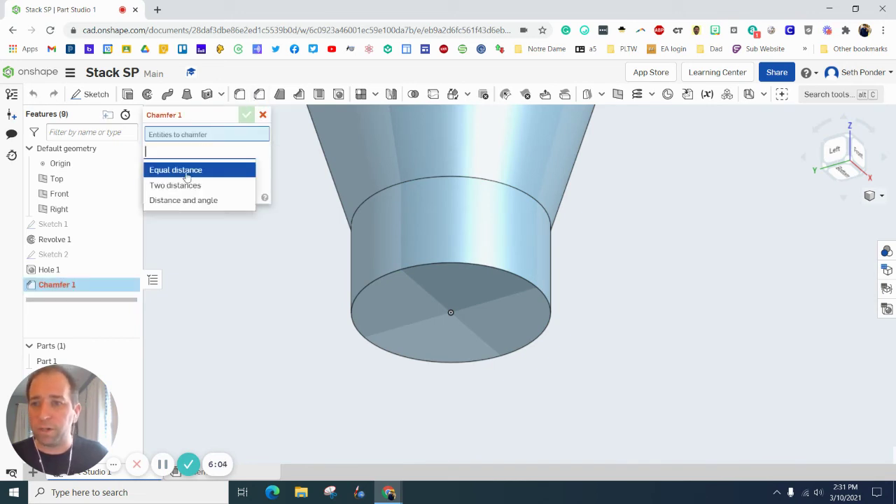
{"action": "left_click", "coordinate": [180, 202]}
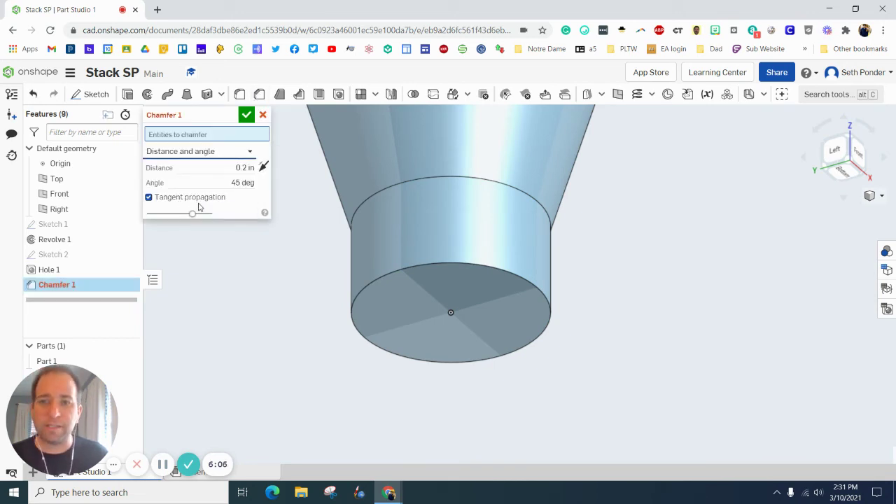
{"action": "left_click", "coordinate": [223, 169]}
{"action": "key", "text": "BackSpace"}
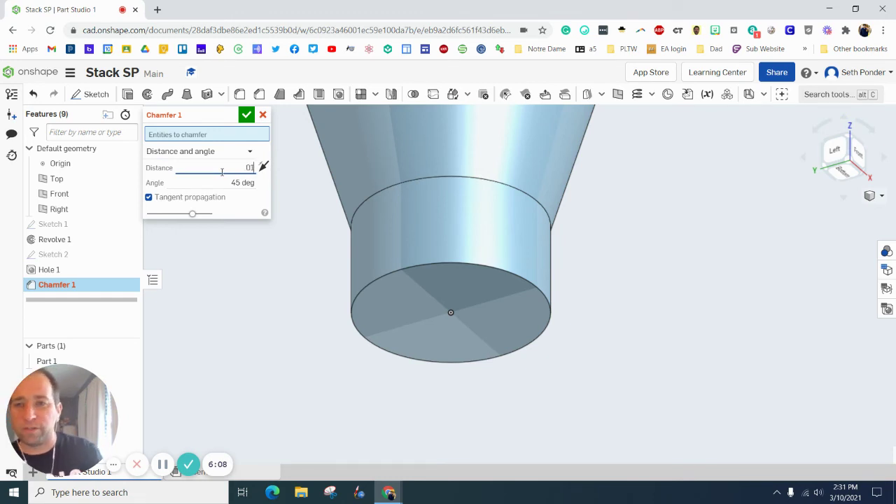
{"action": "type", "text": ".01"}
{"action": "key", "text": "Tab"}
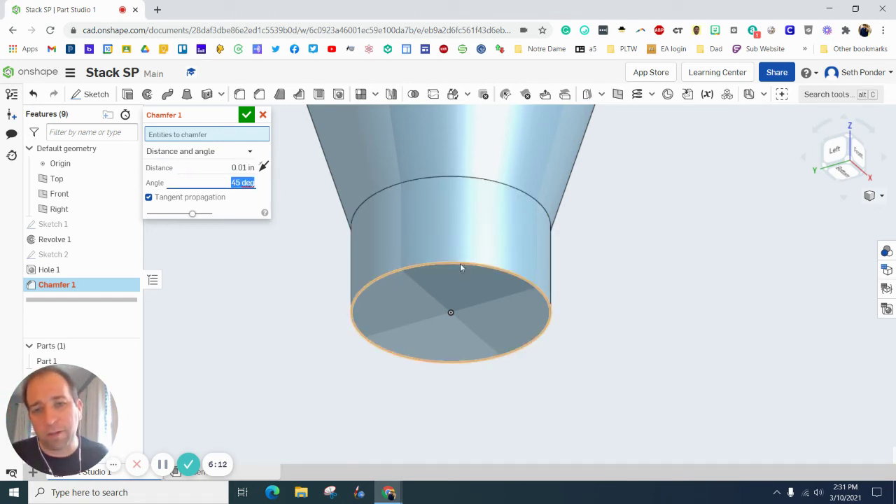
{"action": "left_click", "coordinate": [531, 287]}
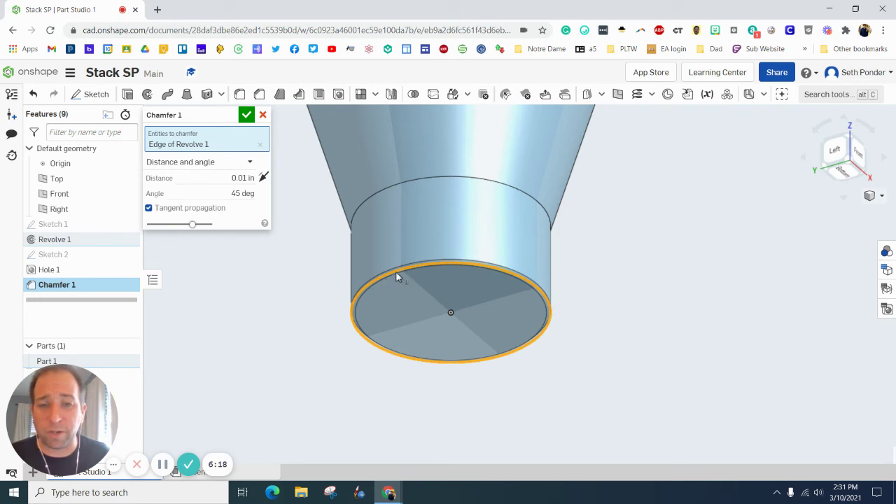
{"action": "left_click", "coordinate": [247, 114]}
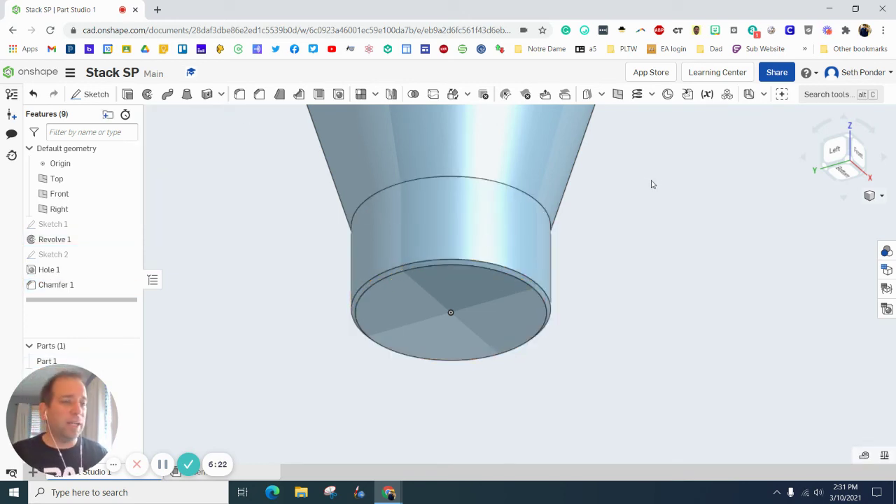
Assign the ABS material from the Onshape Material Library to the stack part
{"action": "left_click", "coordinate": [844, 140]}
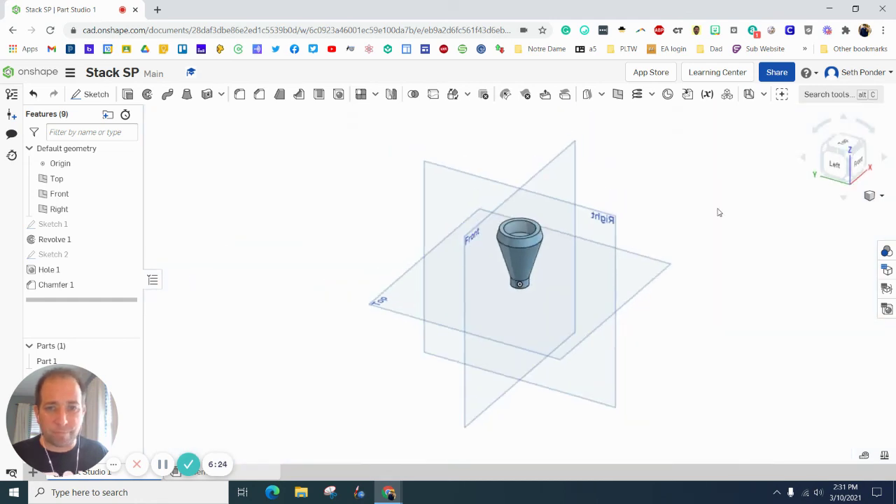
{"action": "left_click_drag", "start_coordinate": [84, 404], "coordinate": [225, 405]}
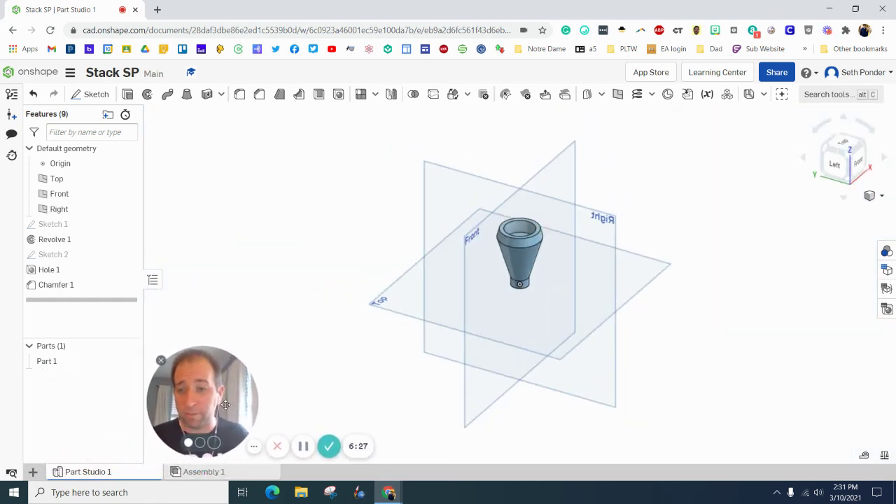
{"action": "right_click", "coordinate": [49, 365]}
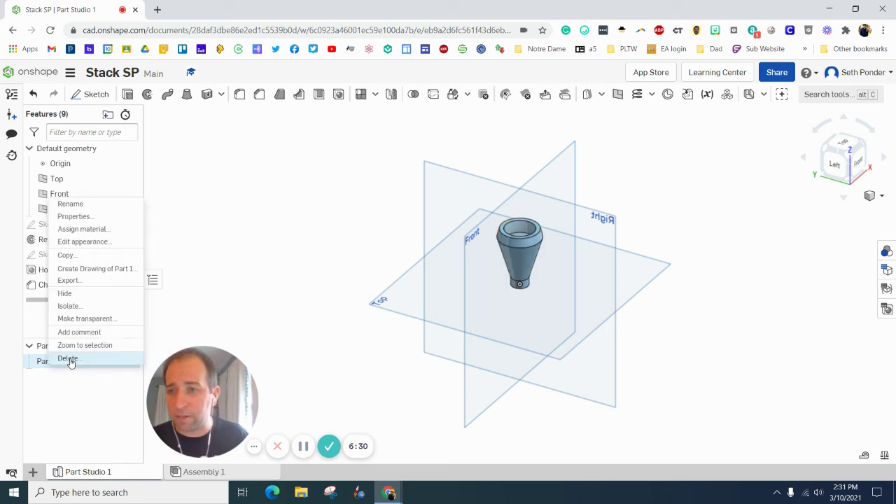
{"action": "left_click", "coordinate": [102, 231]}
{"action": "left_click_drag", "start_coordinate": [293, 343], "coordinate": [284, 143]}
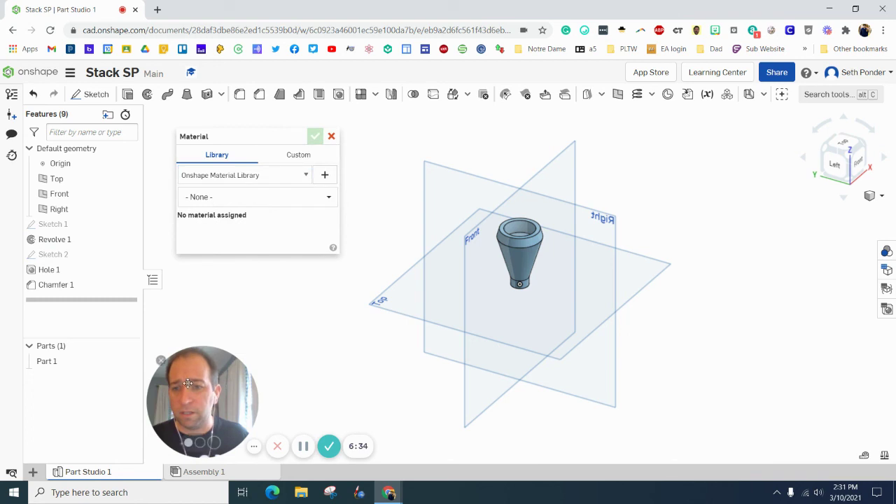
{"action": "left_click_drag", "start_coordinate": [188, 383], "coordinate": [77, 401]}
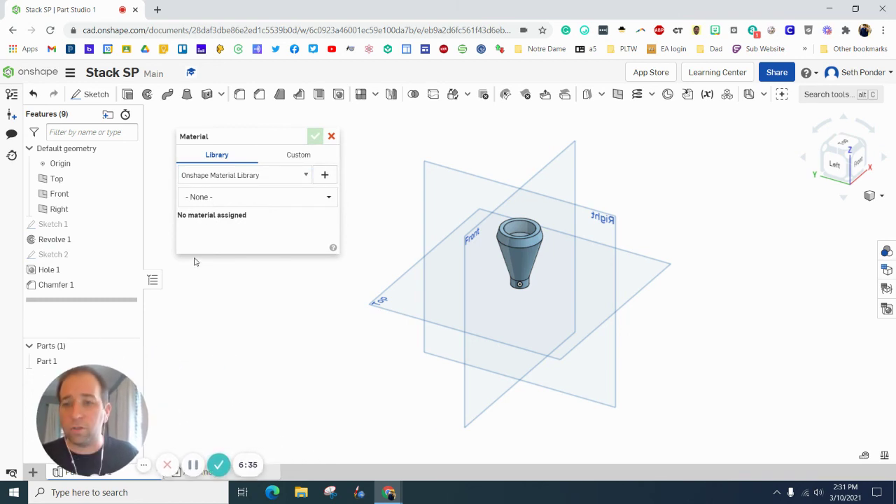
{"action": "left_click", "coordinate": [234, 201]}
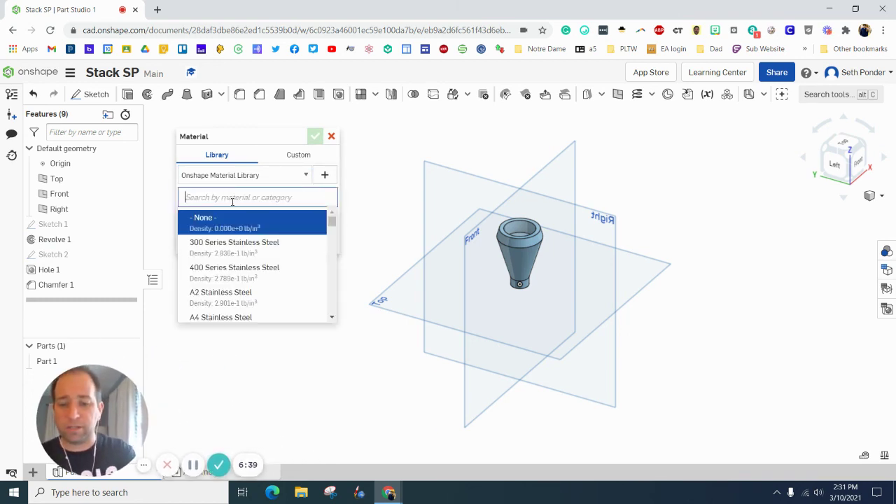
{"action": "type", "text": "ABS"}
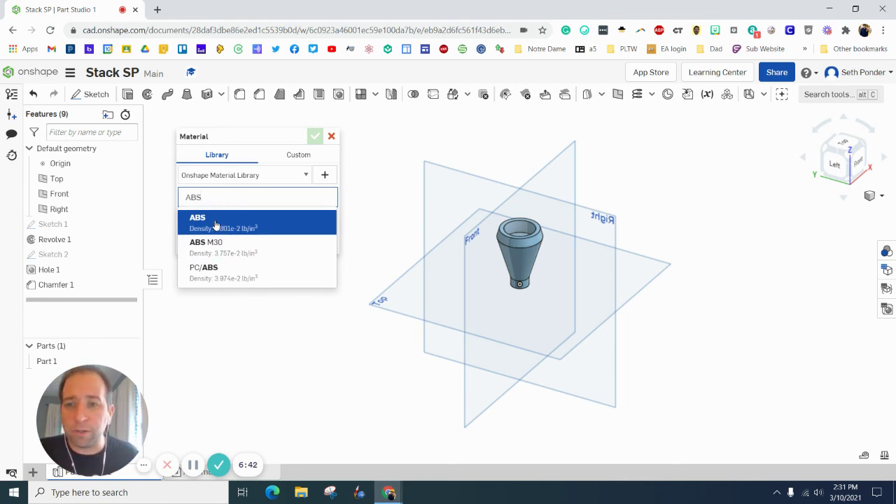
{"action": "left_click", "coordinate": [215, 224]}
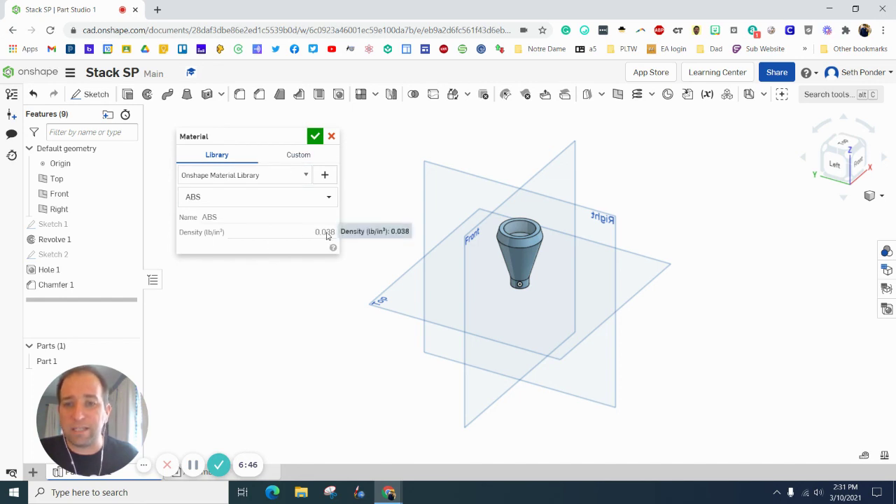
{"action": "left_click", "coordinate": [315, 137]}
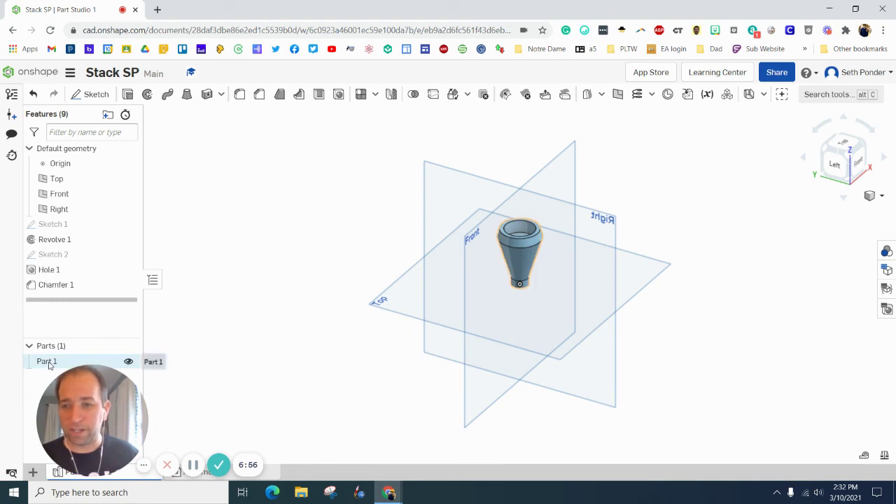
{"action": "right_click", "coordinate": [126, 360]}
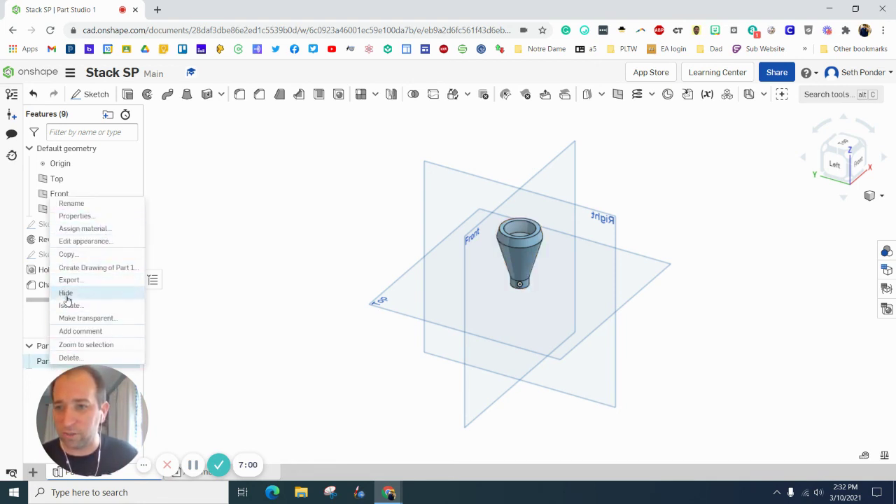
{"action": "left_click", "coordinate": [215, 189]}
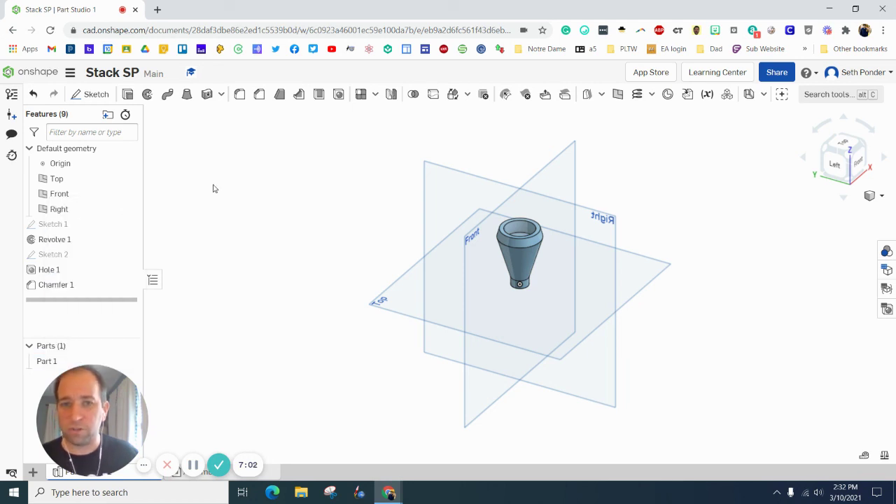
{"action": "right_click", "coordinate": [49, 361]}
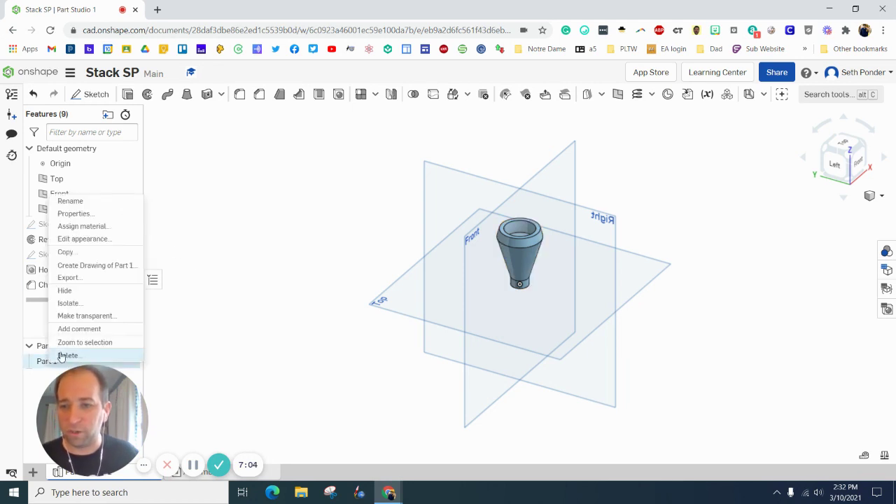
Change the appearance of the whole stack part to a pale gold palette colour
{"action": "left_click_drag", "start_coordinate": [354, 143], "coordinate": [687, 376]}
{"action": "right_click", "coordinate": [519, 249]}
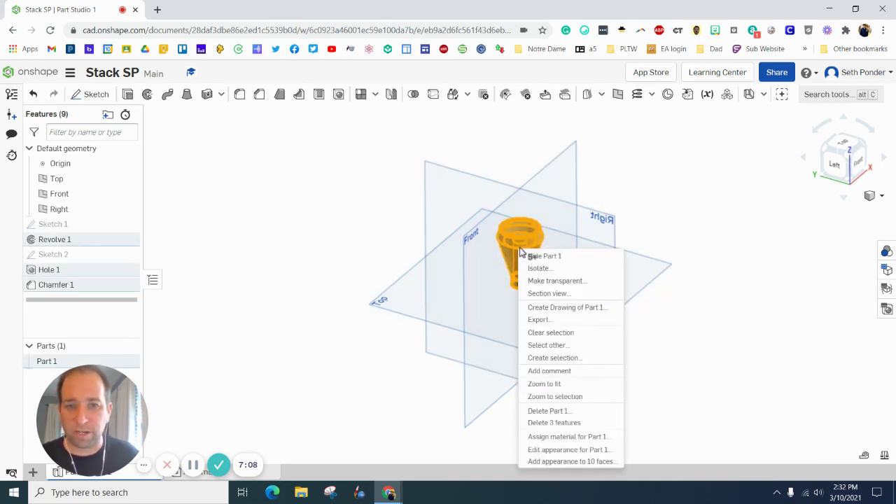
{"action": "left_click", "coordinate": [586, 449]}
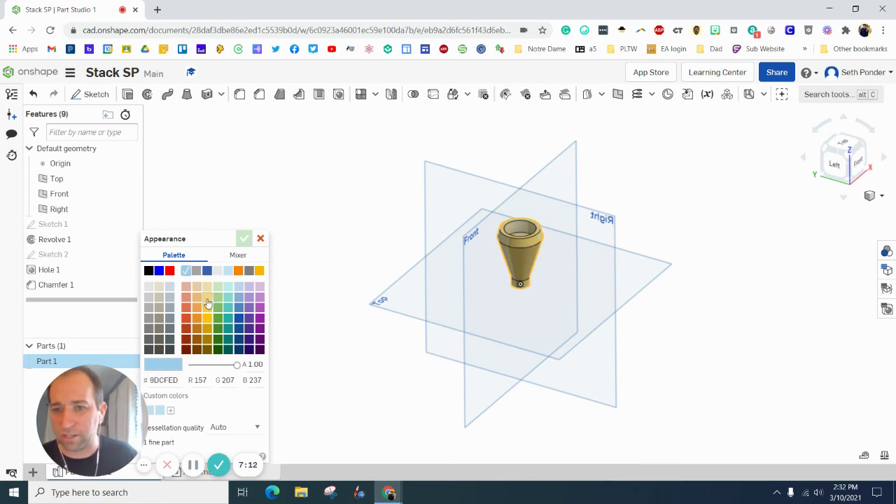
{"action": "left_click", "coordinate": [207, 299]}
{"action": "left_click", "coordinate": [244, 239]}
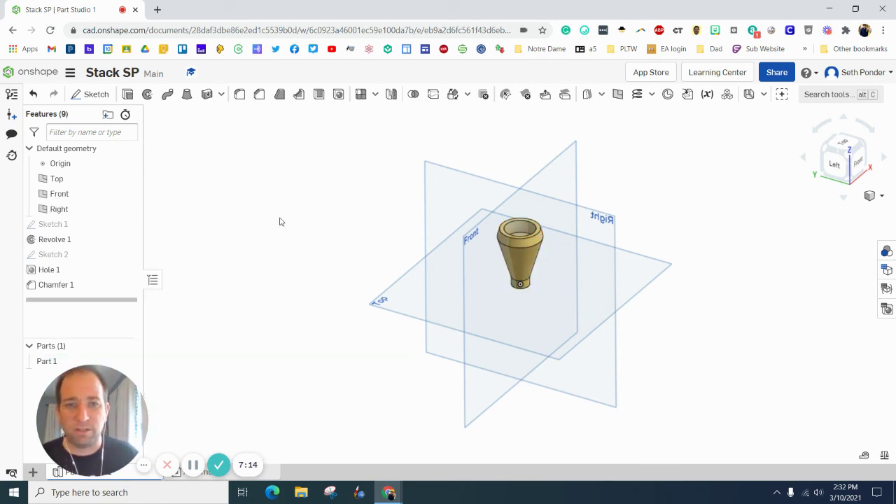